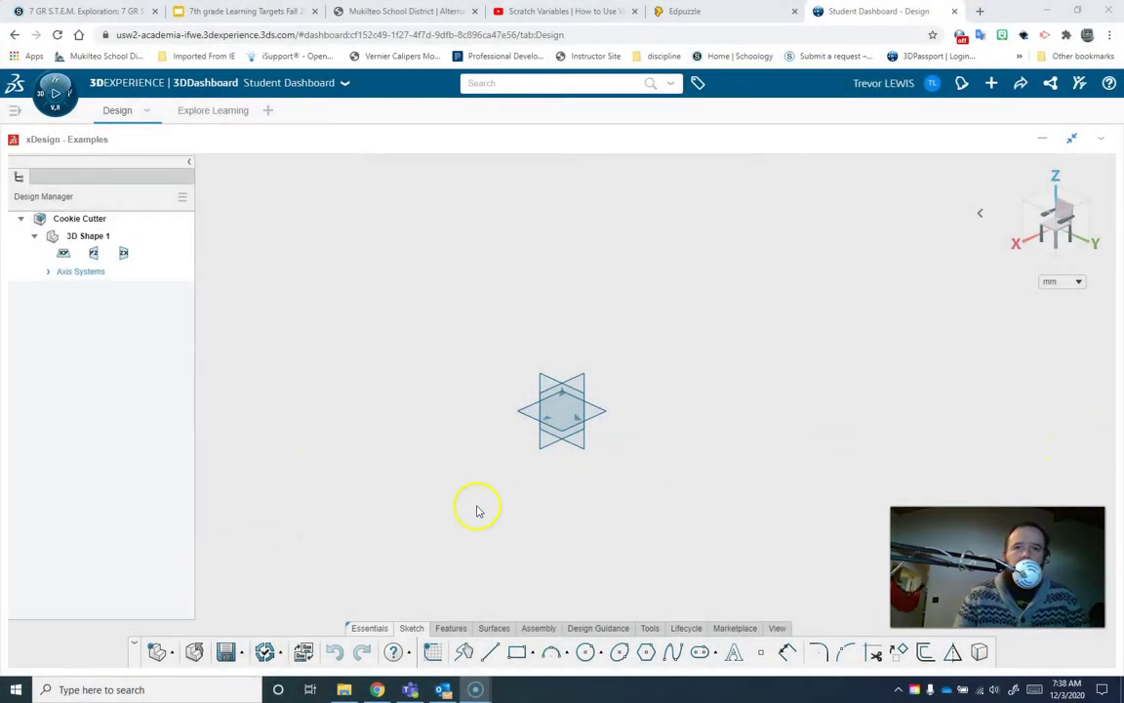
- Start Sketch.1 on the XY plane with the Circle tool
click(532, 412)
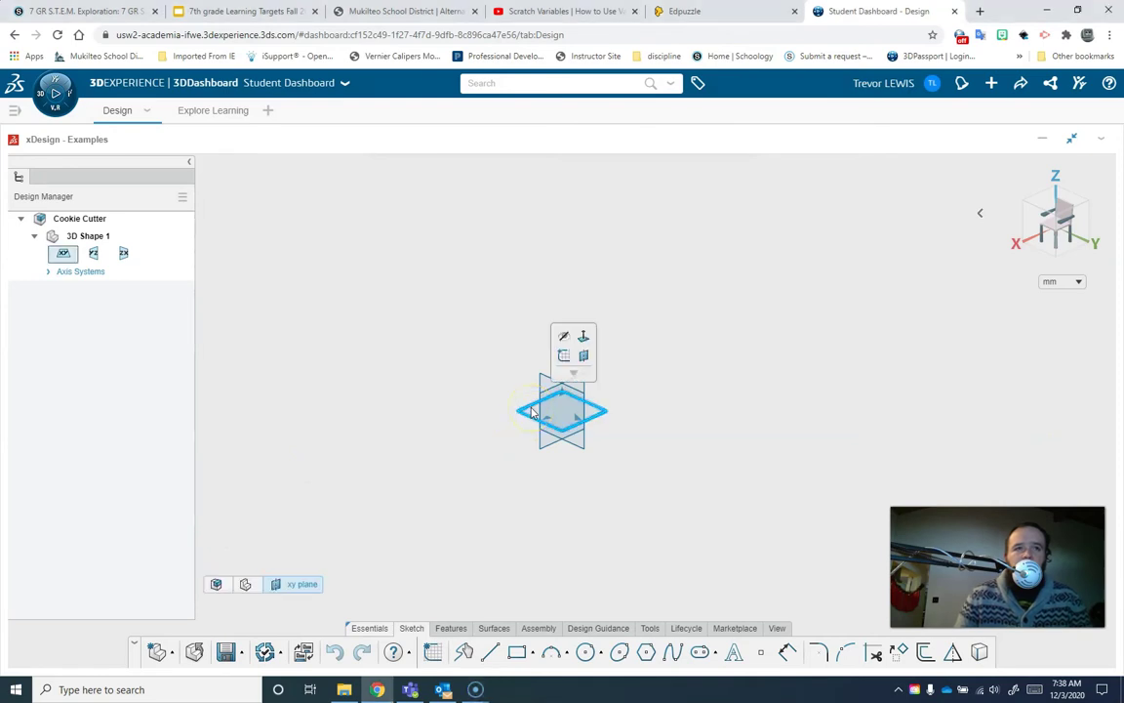
click(585, 654)
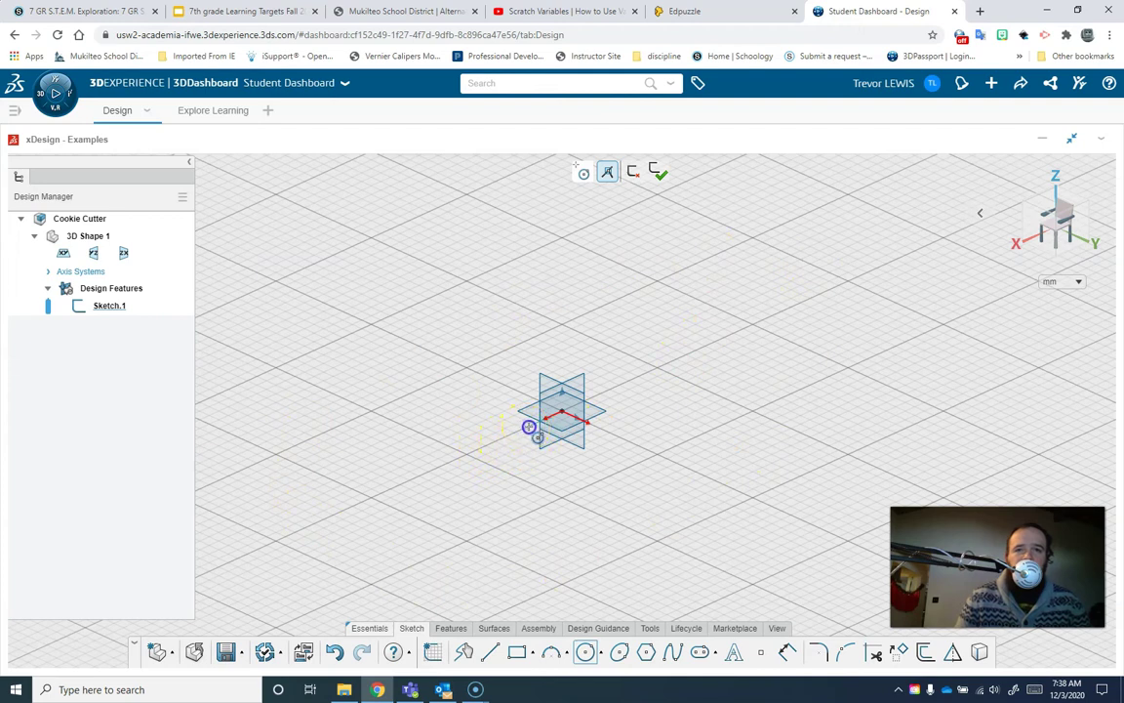
- Draw overlapping small, large and medium circles in a row along the X axis, from a top view
click(528, 427)
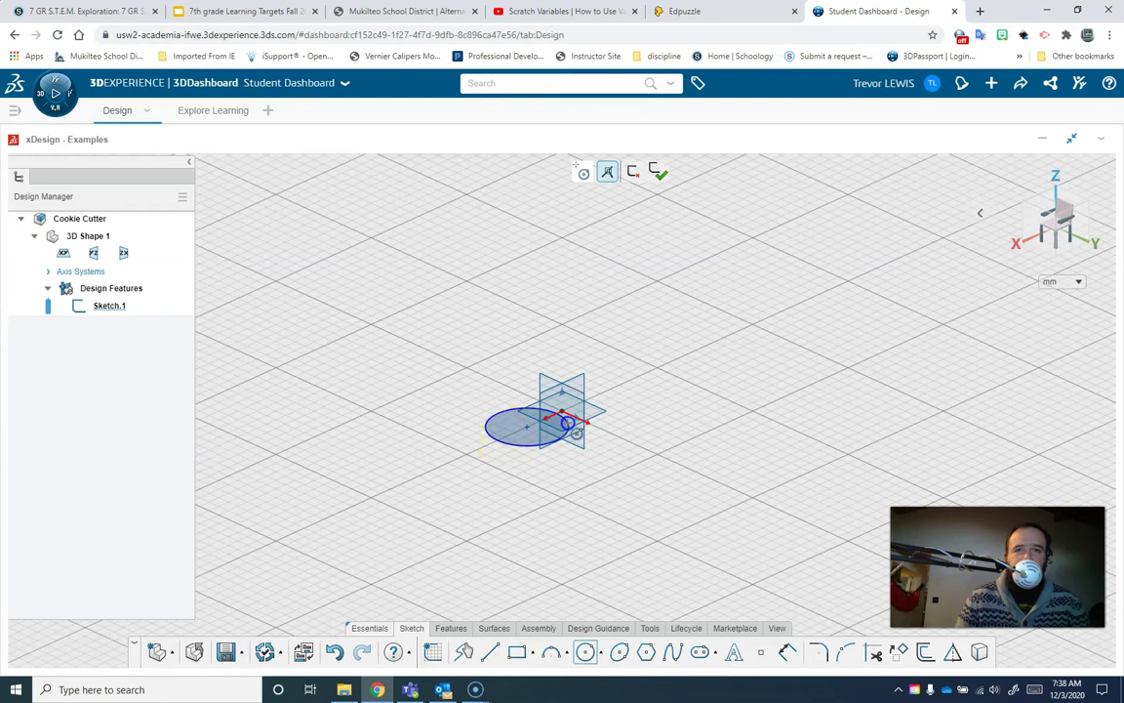
click(575, 430)
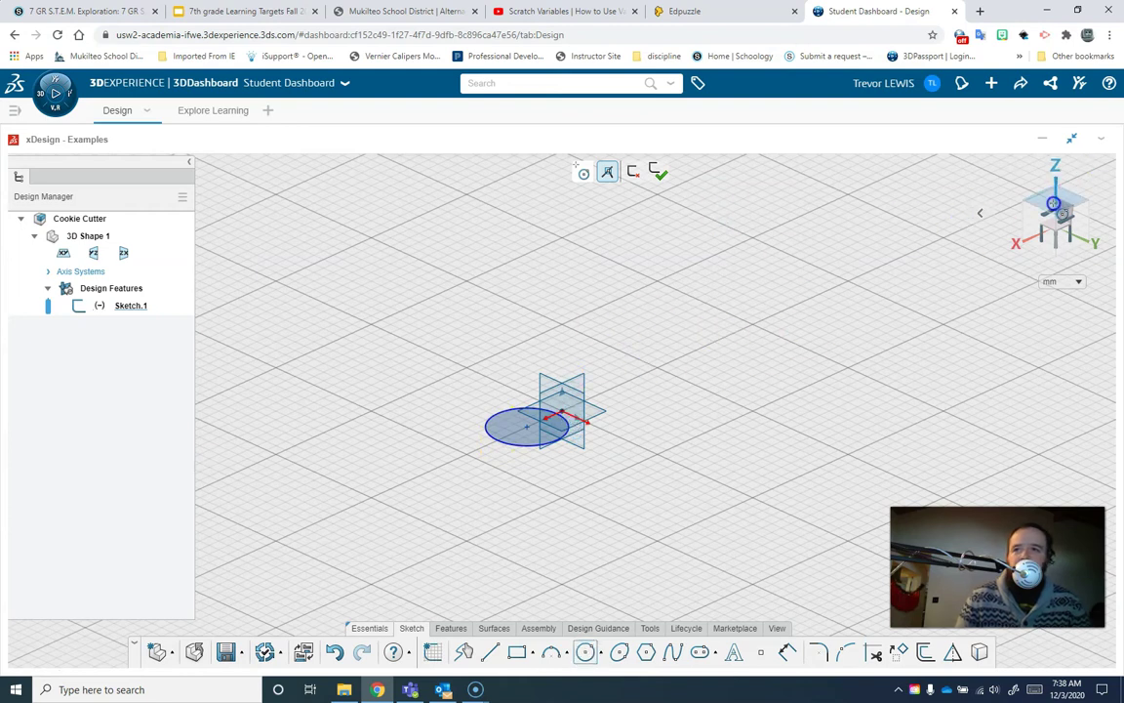
click(1054, 203)
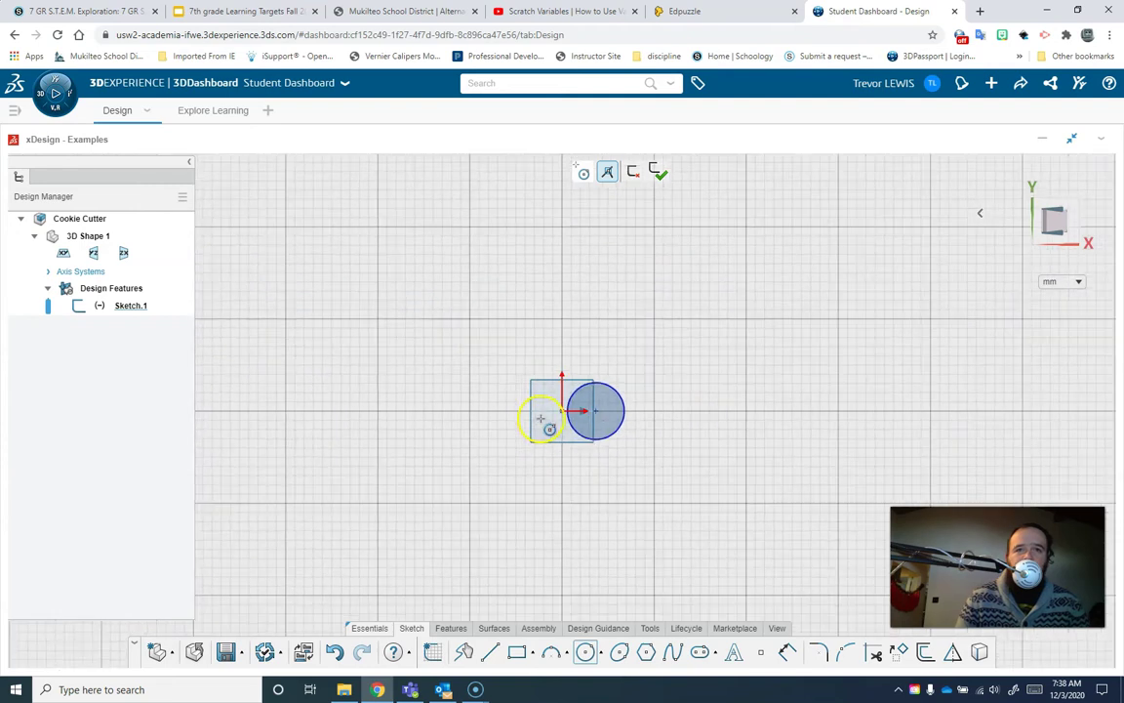
scroll(541, 419, up, 5)
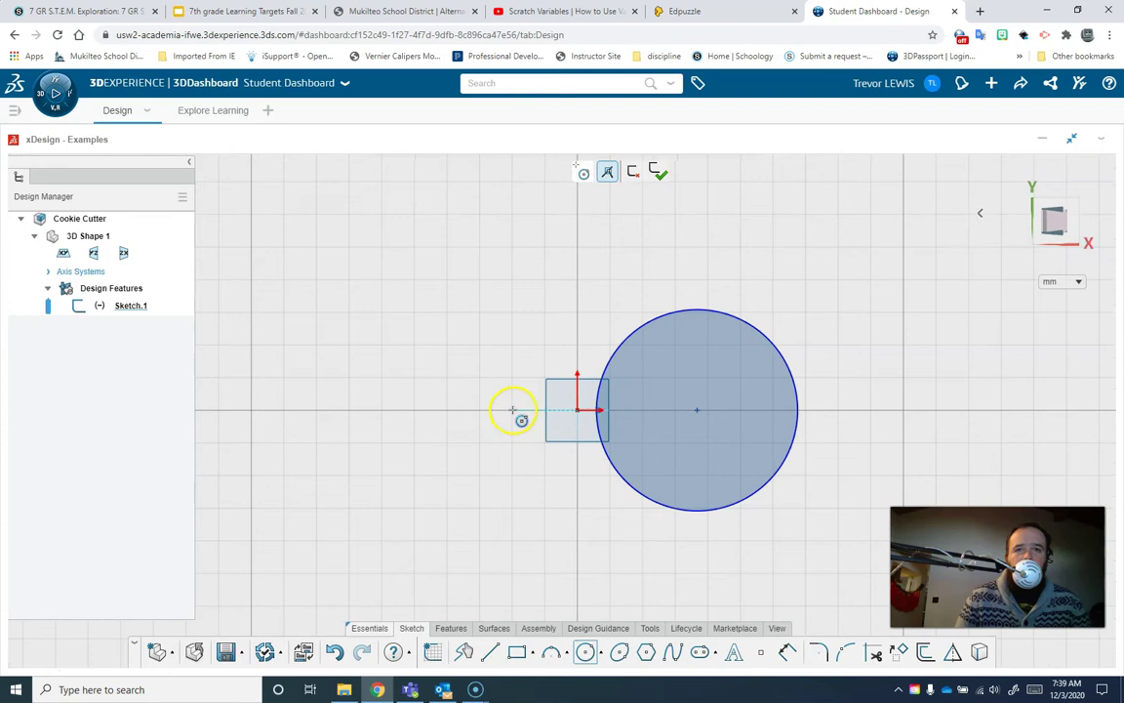
drag(526, 410, 610, 412)
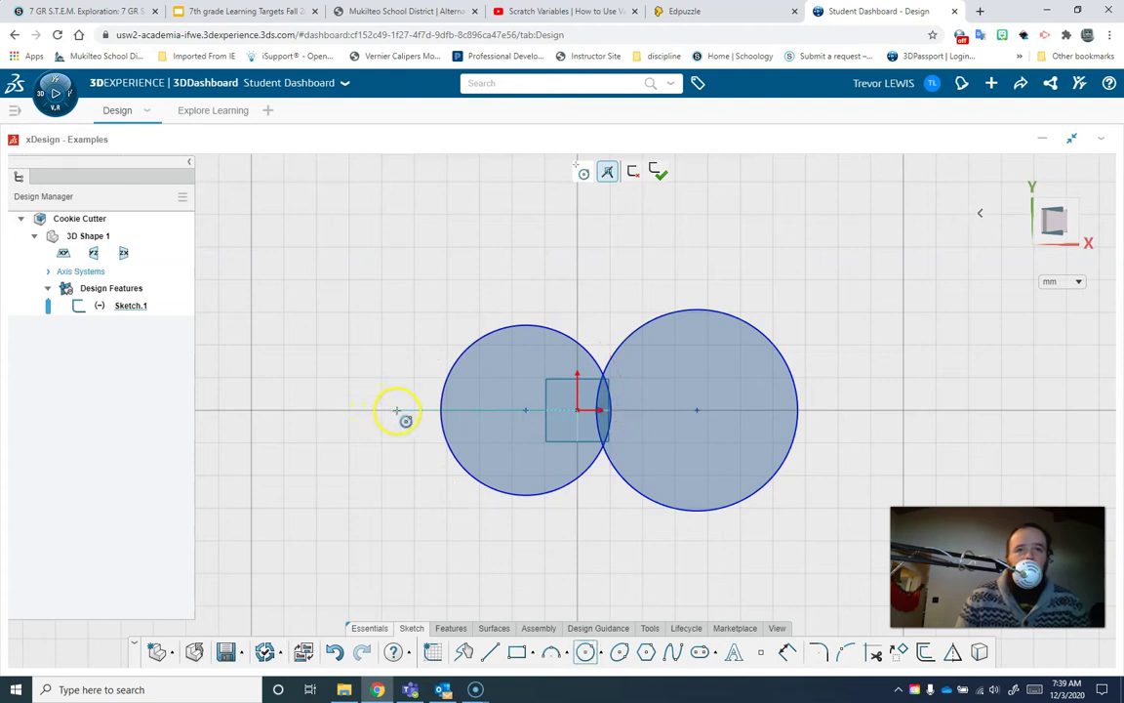
drag(397, 411, 463, 418)
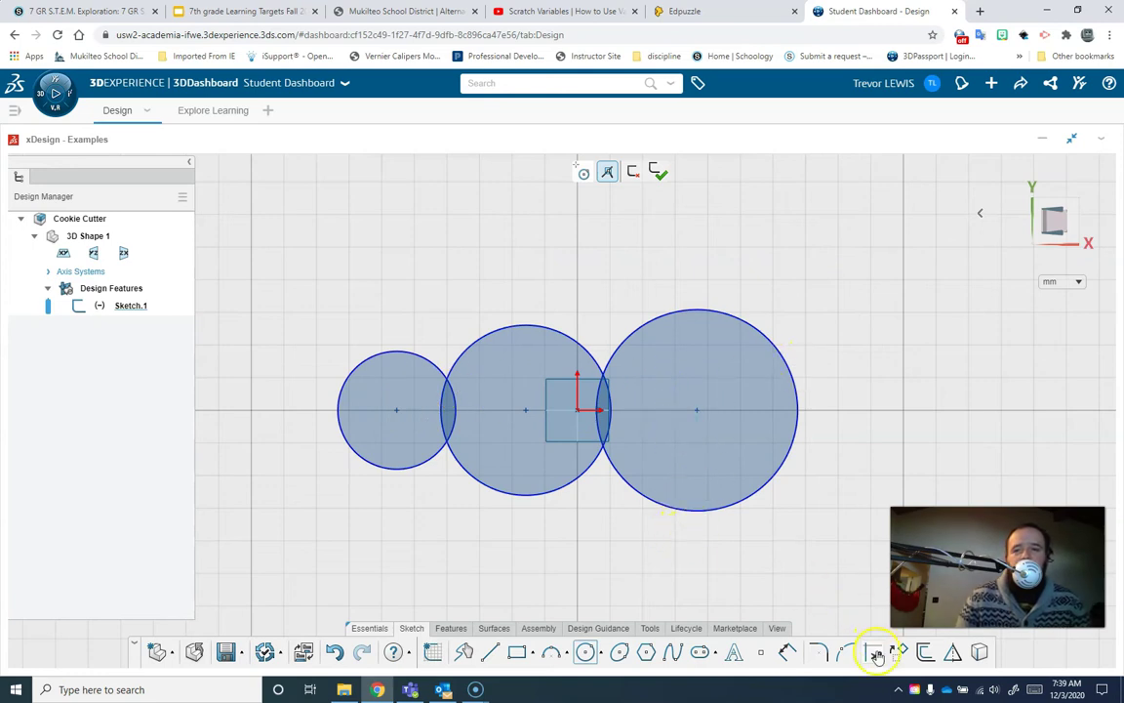
- Trim the overlapping inner arcs between the three circles into one outline
click(876, 656)
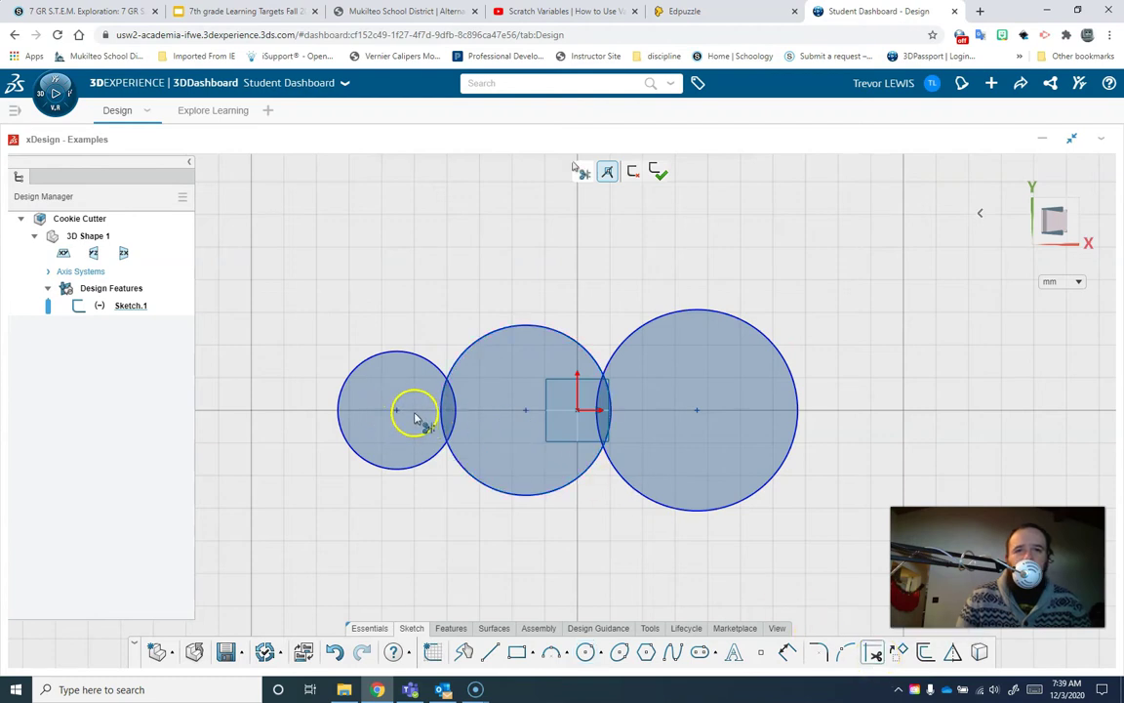
drag(429, 410, 627, 414)
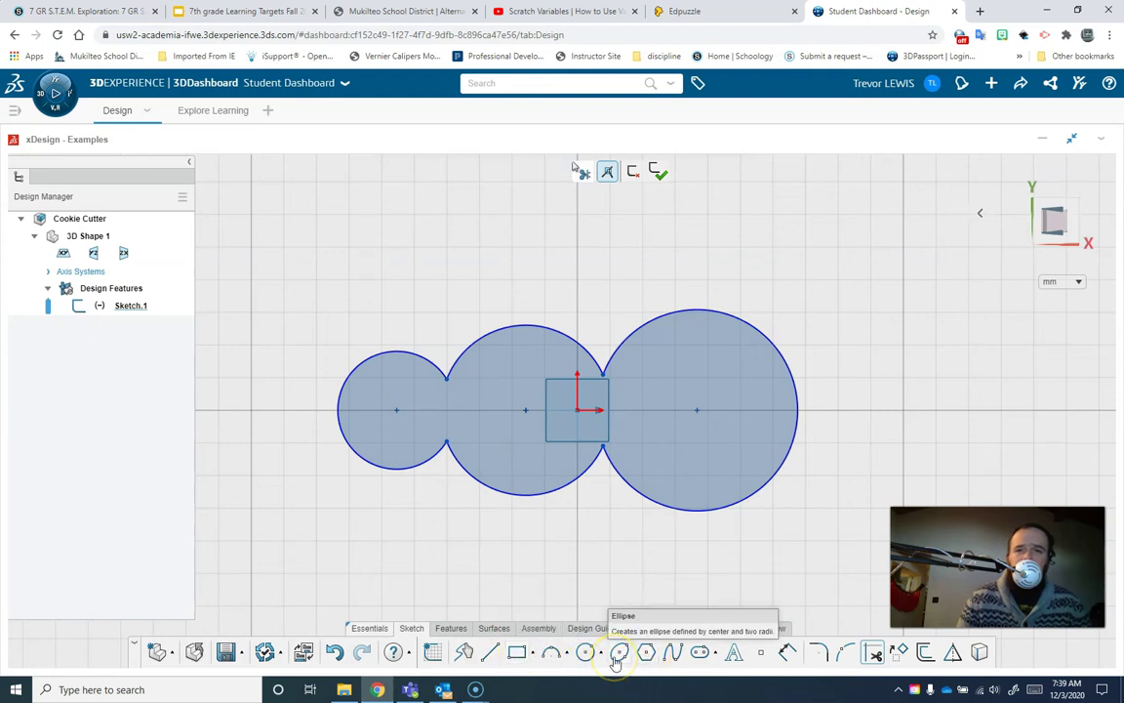
click(672, 655)
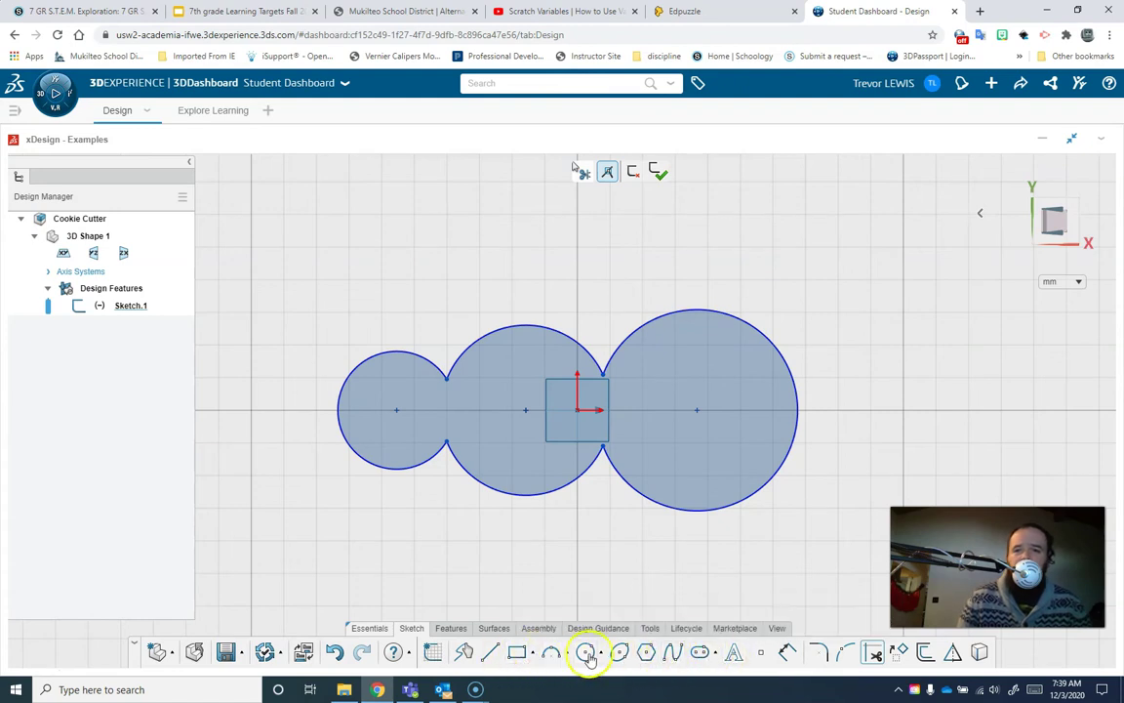
click(734, 652)
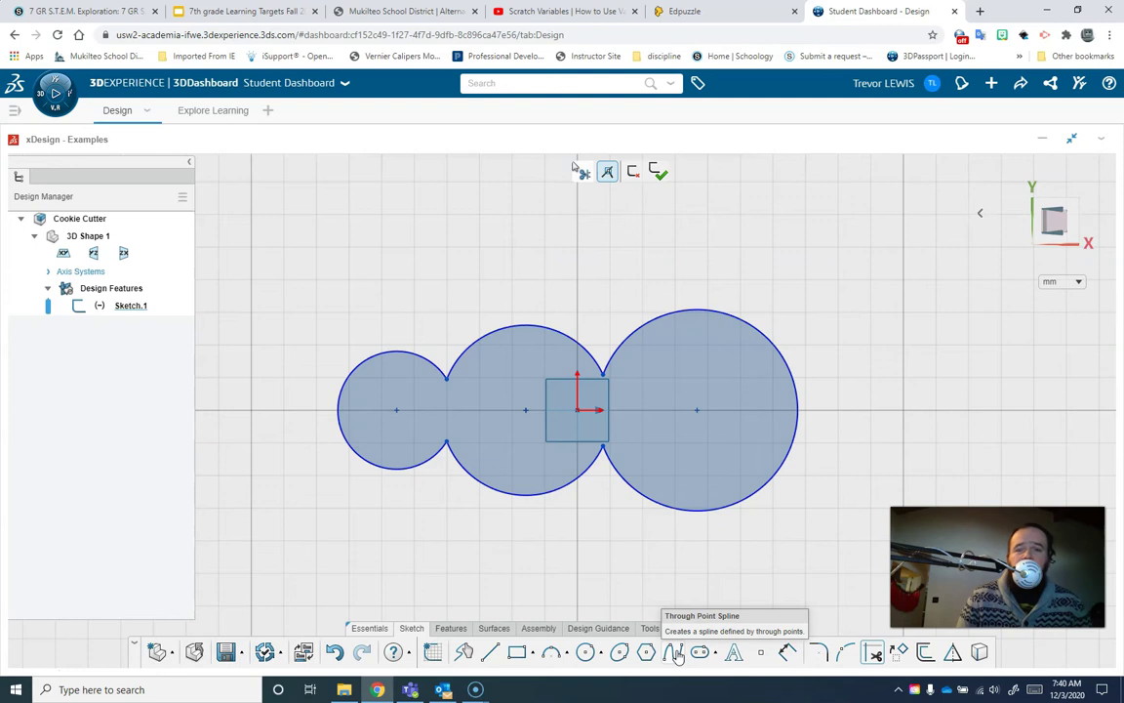
click(925, 654)
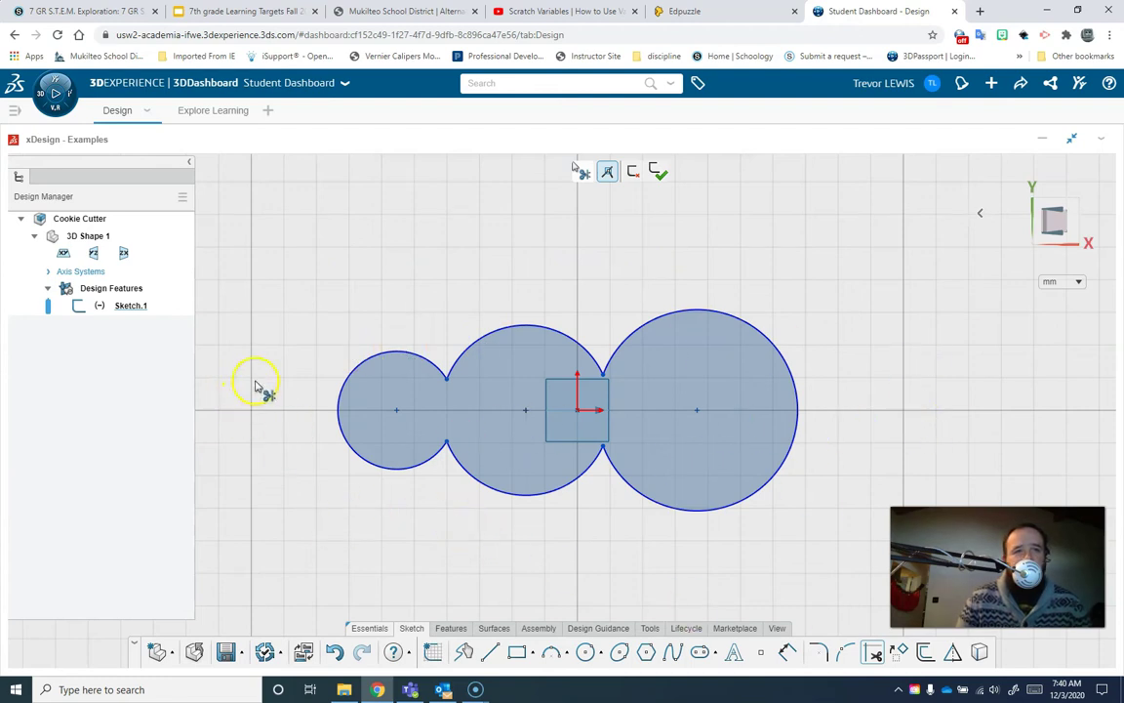
- Dimension the snowman's overall width from small to large circle as 200 mm
click(787, 656)
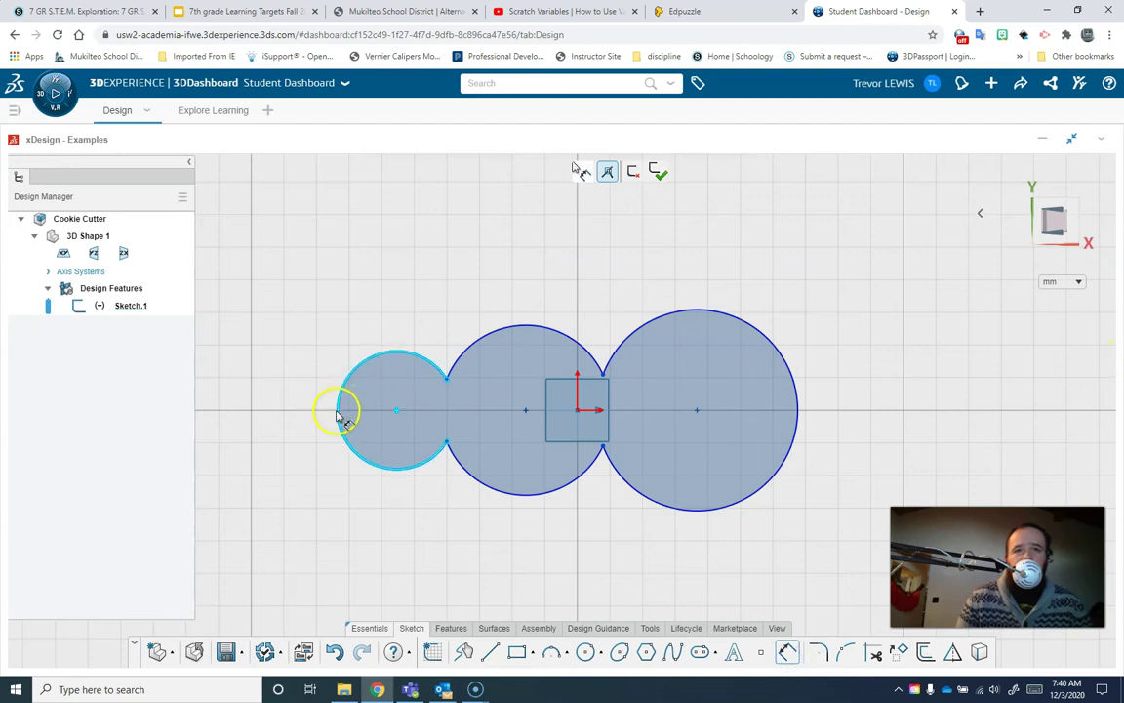
drag(337, 411, 584, 235)
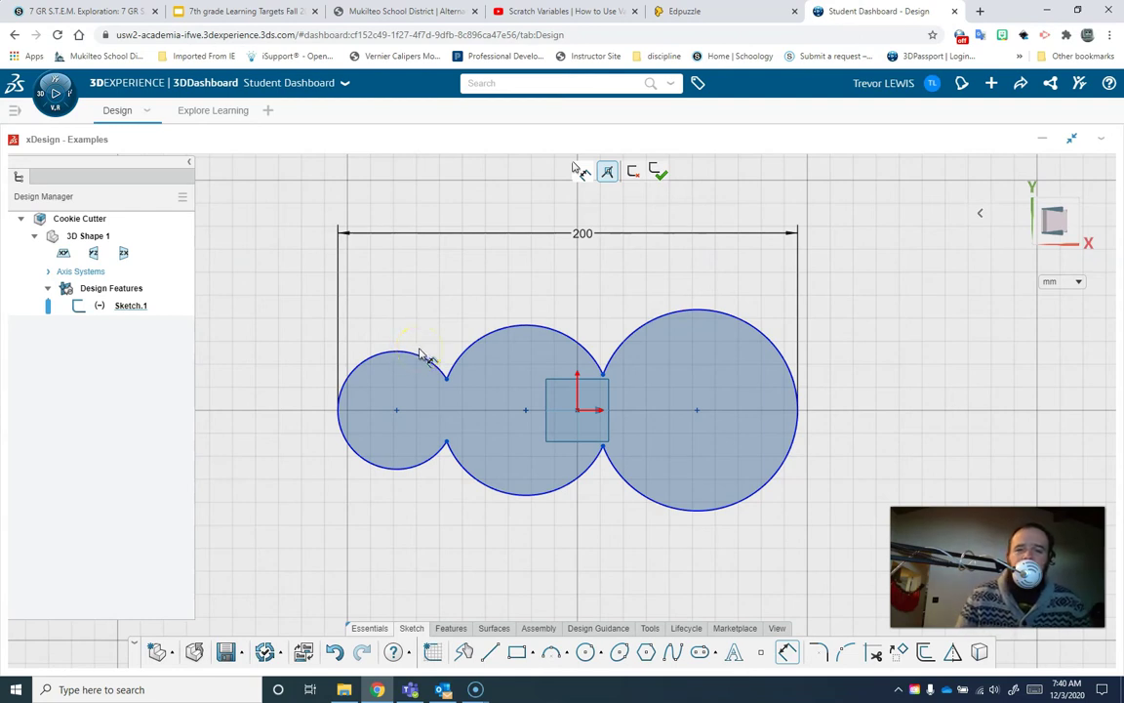
click(421, 354)
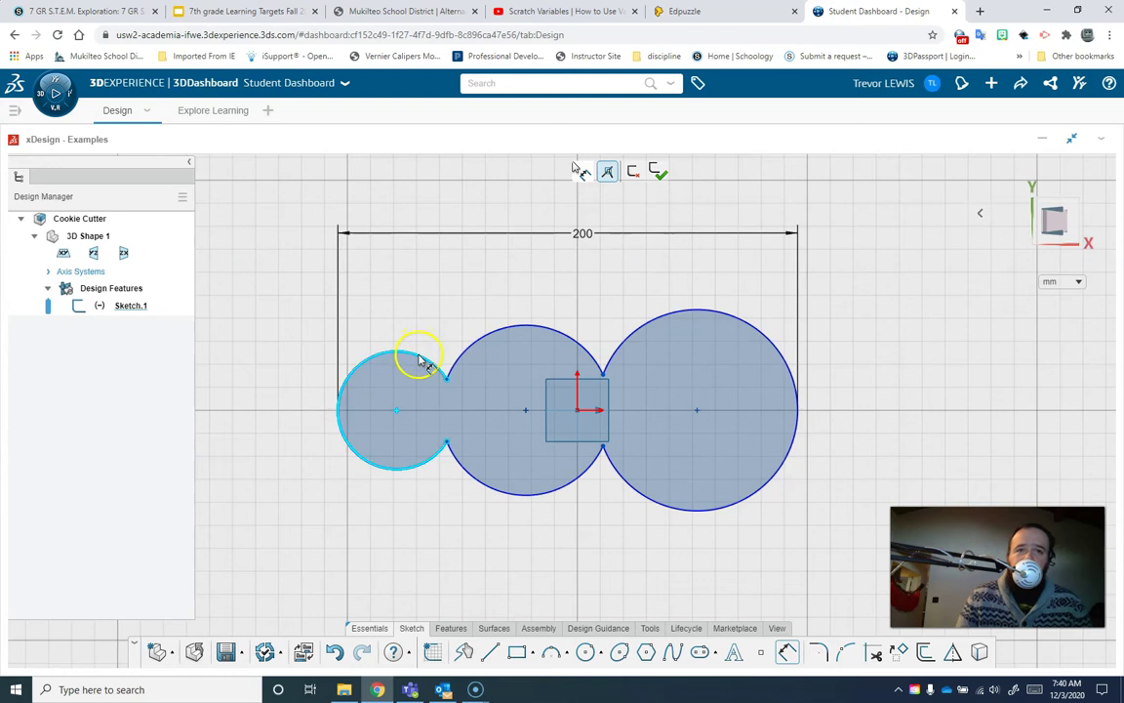
- Offset the snowman outline chain by about 2.5 mm into a thin parallel band
click(924, 655)
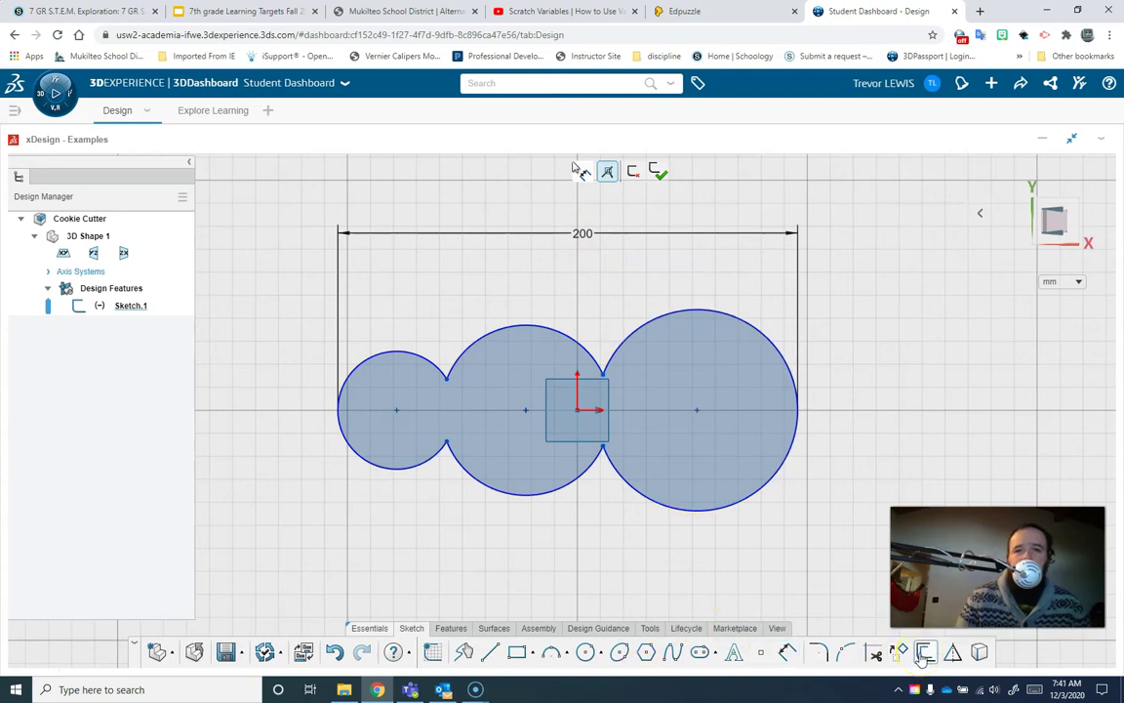
click(494, 354)
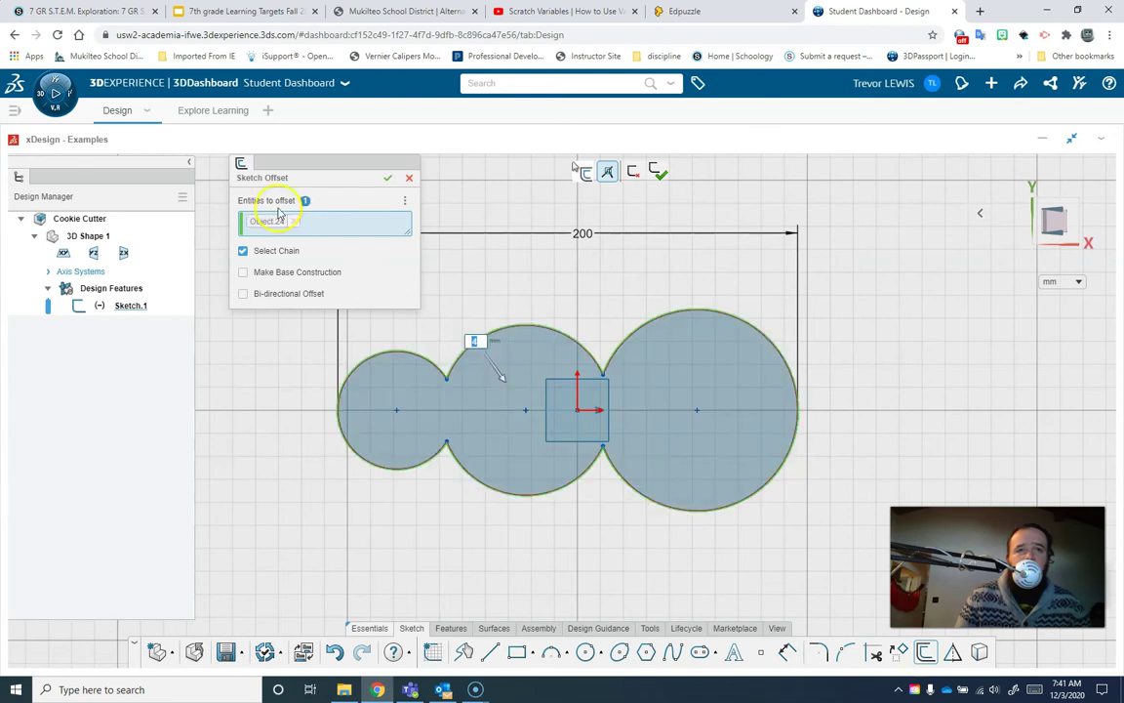
scroll(447, 381, down, 3)
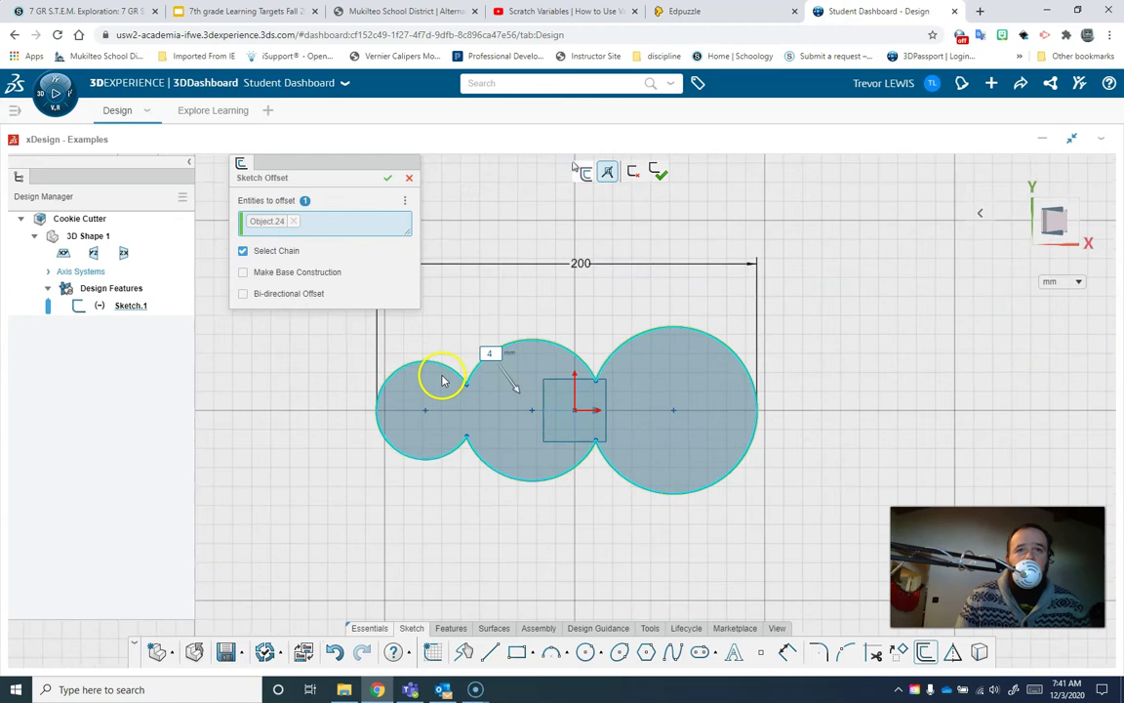
scroll(479, 383, up, 4)
scroll(485, 384, up, 6)
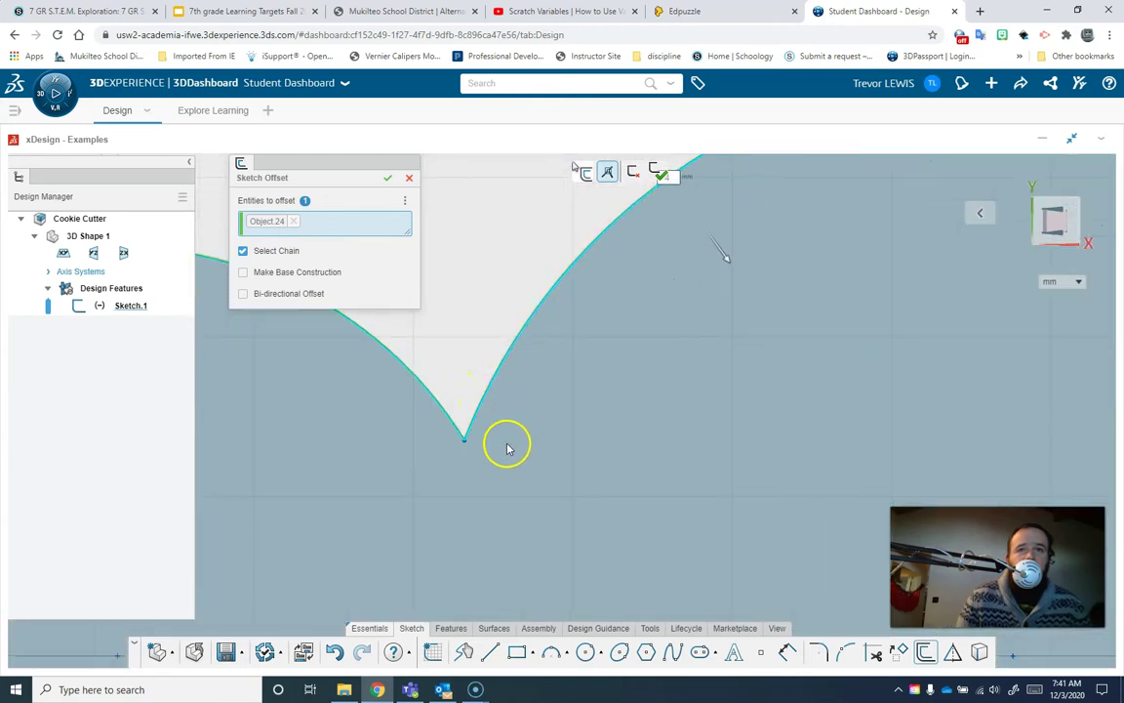
scroll(483, 447, down, 5)
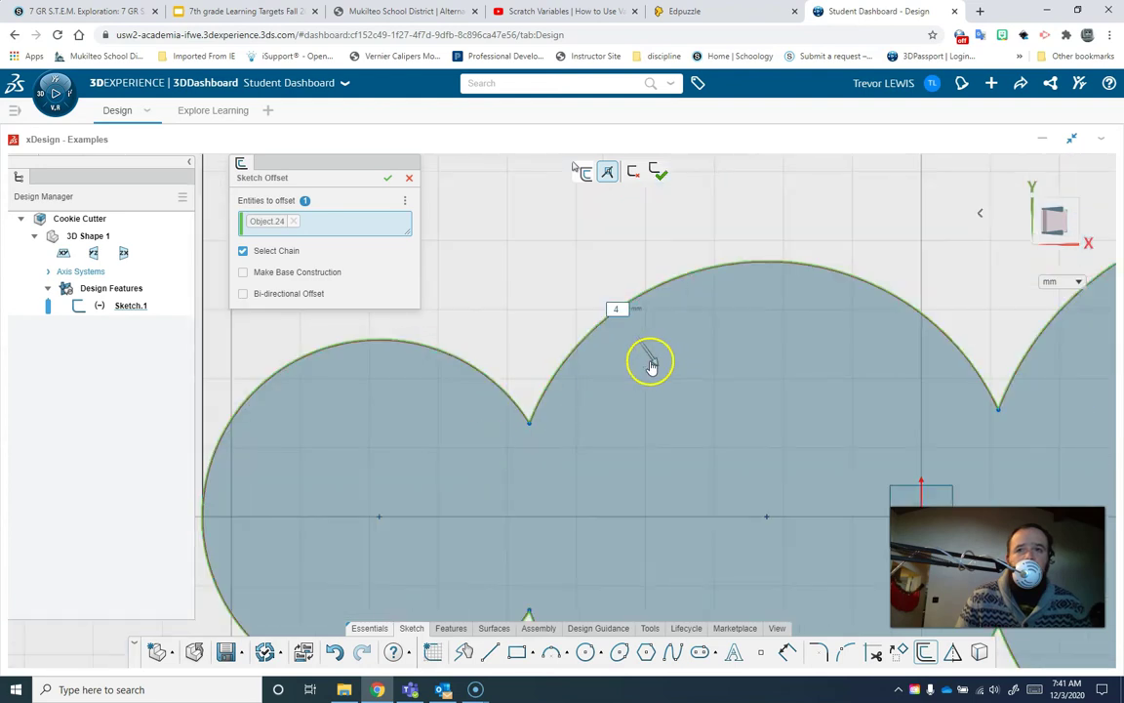
drag(654, 364, 639, 316)
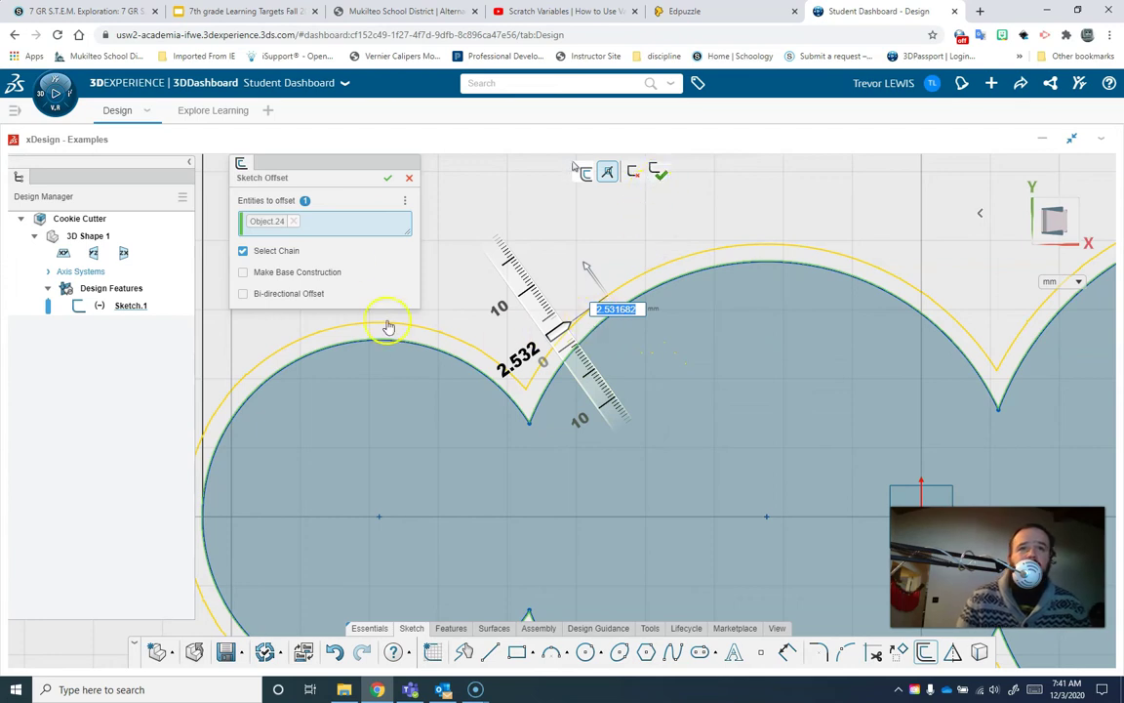
click(389, 177)
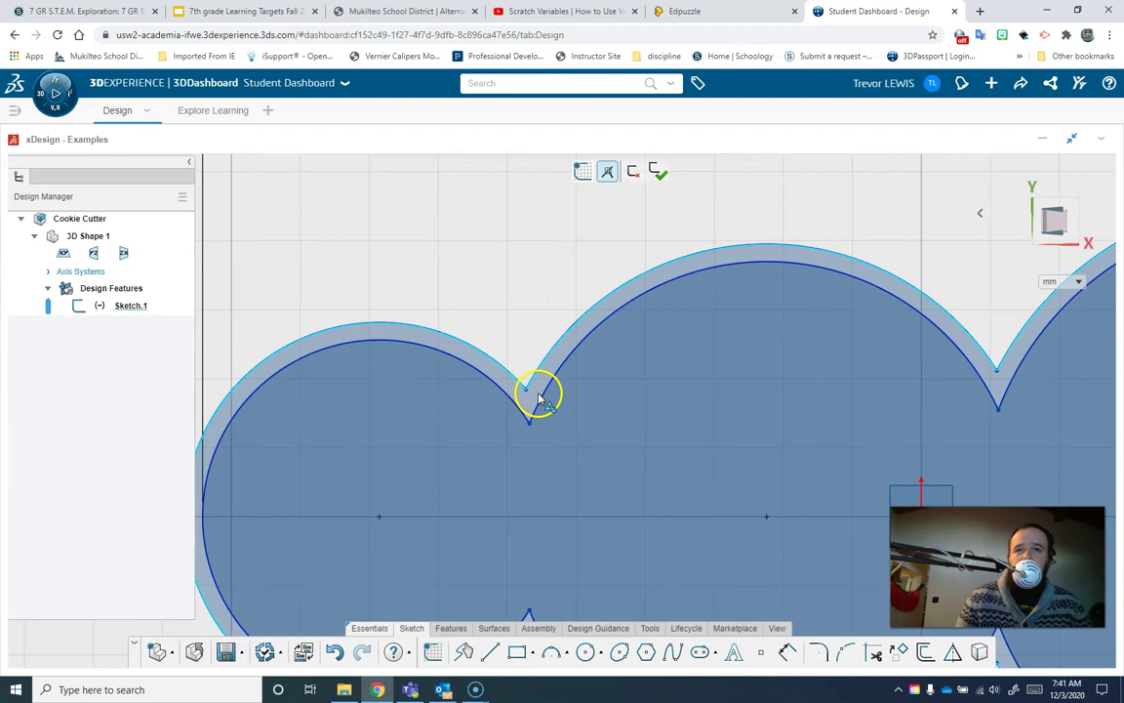
scroll(542, 398, down, 2)
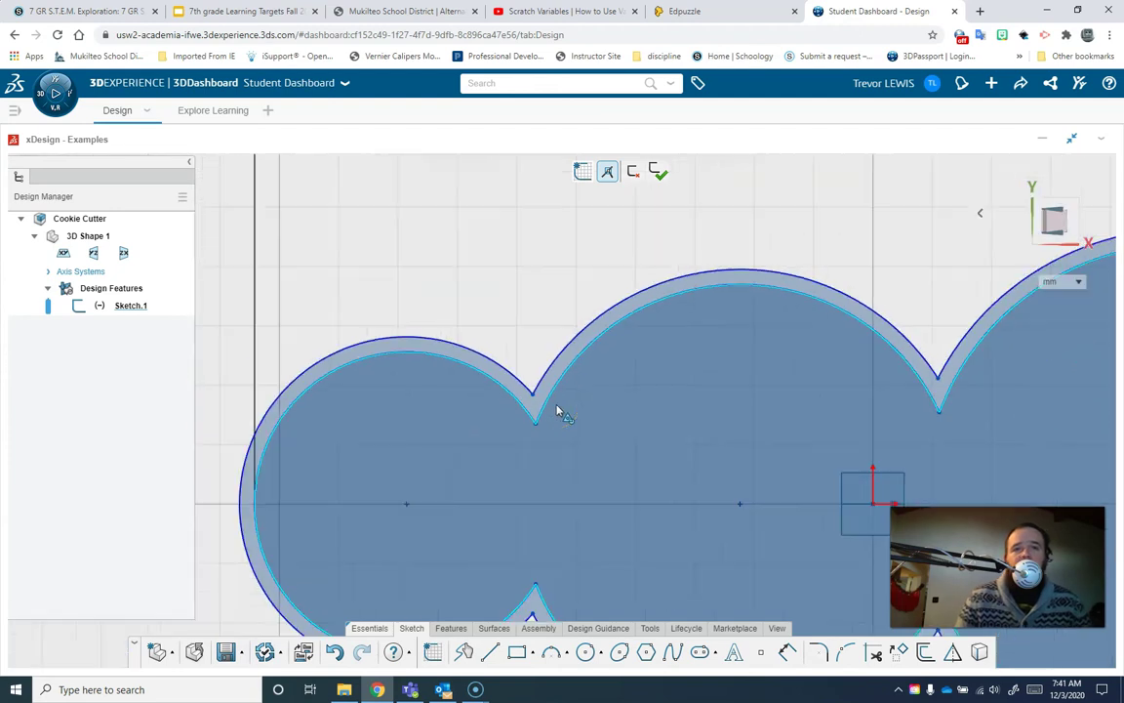
scroll(558, 411, down, 4)
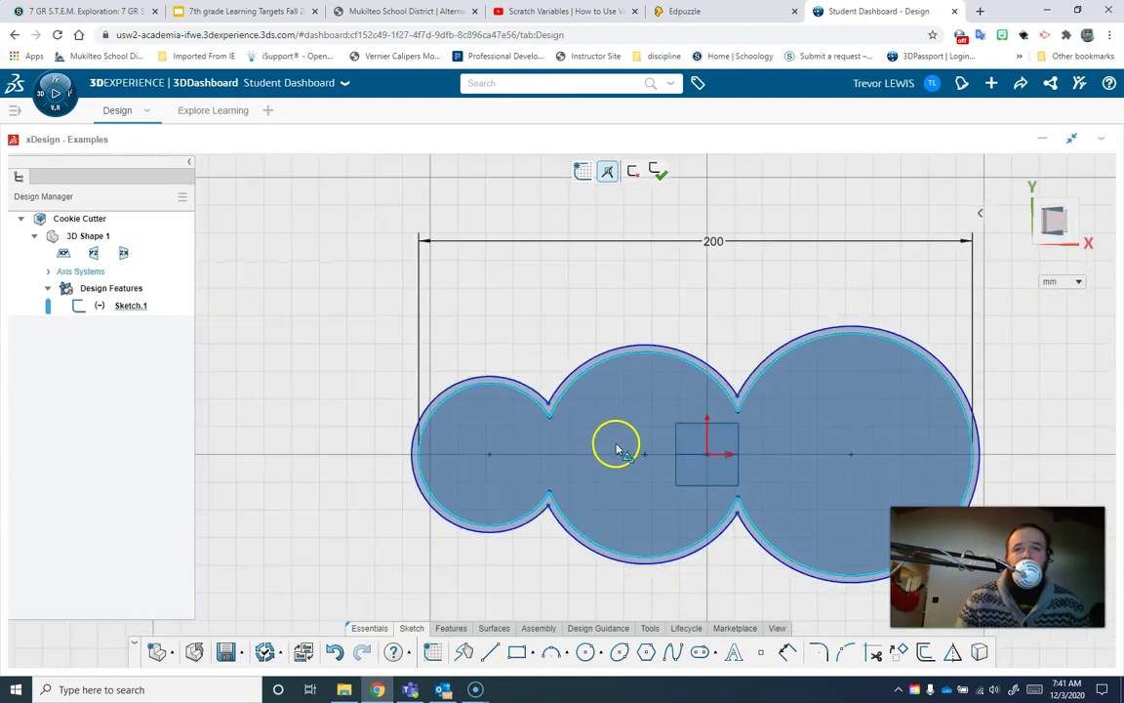
- Offset the snowman outline outward by about 10.77 mm for a wide outer rim
click(924, 652)
click(575, 435)
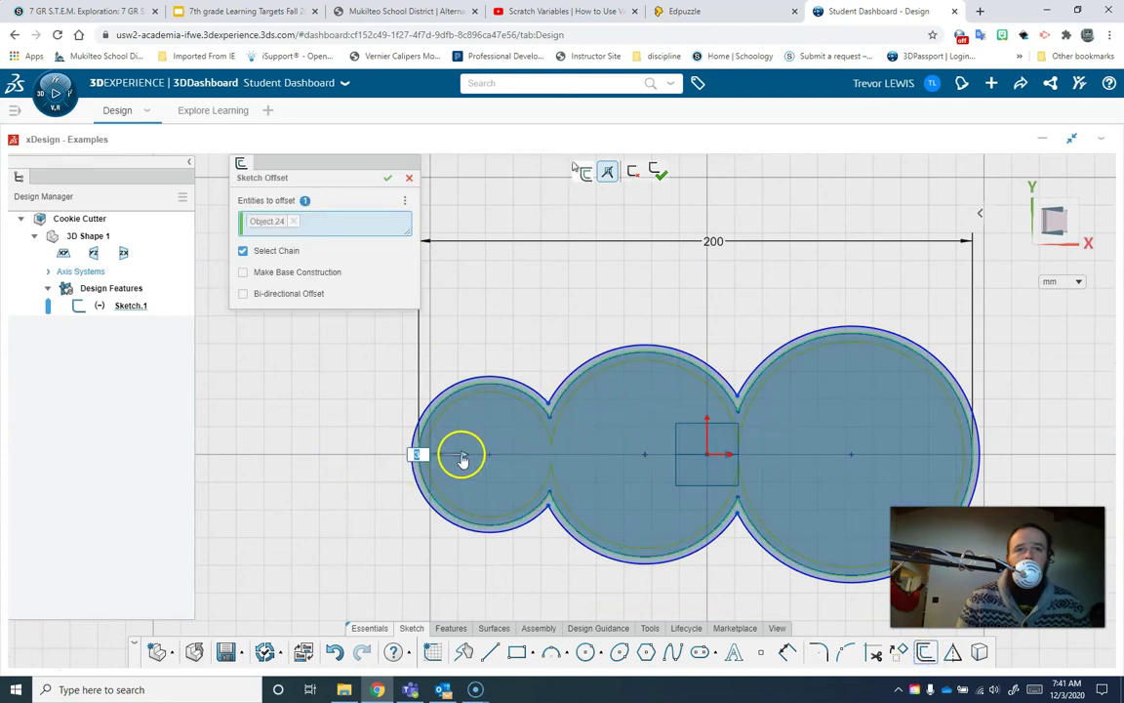
drag(462, 455, 422, 454)
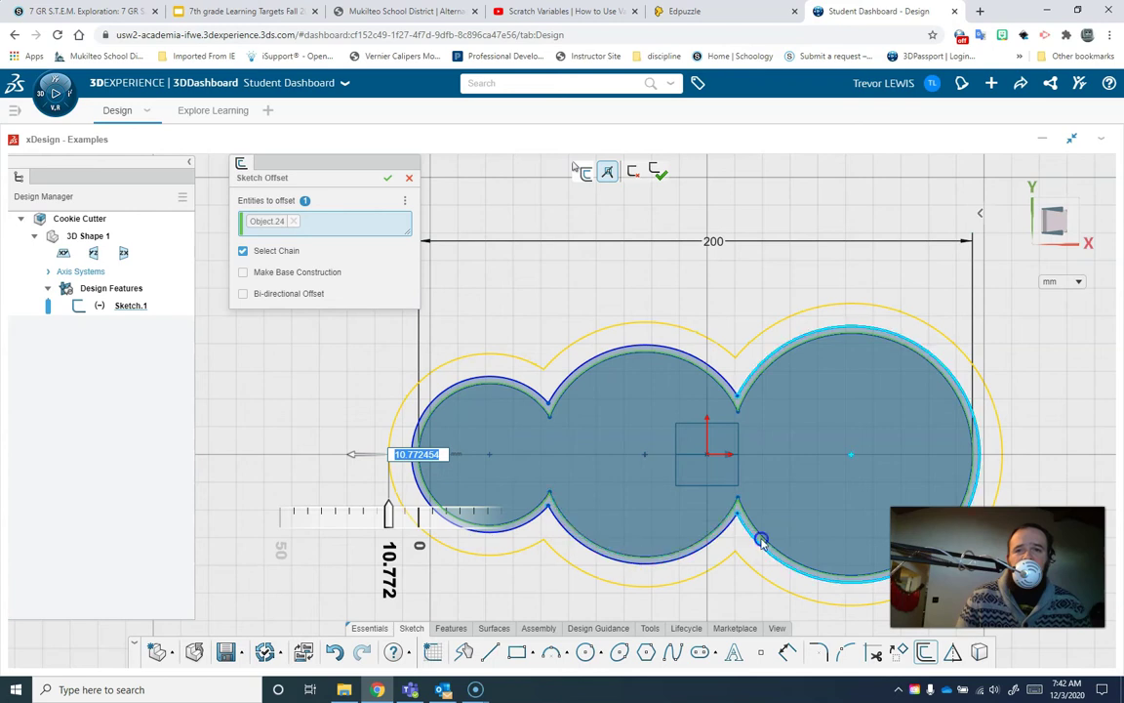
click(386, 179)
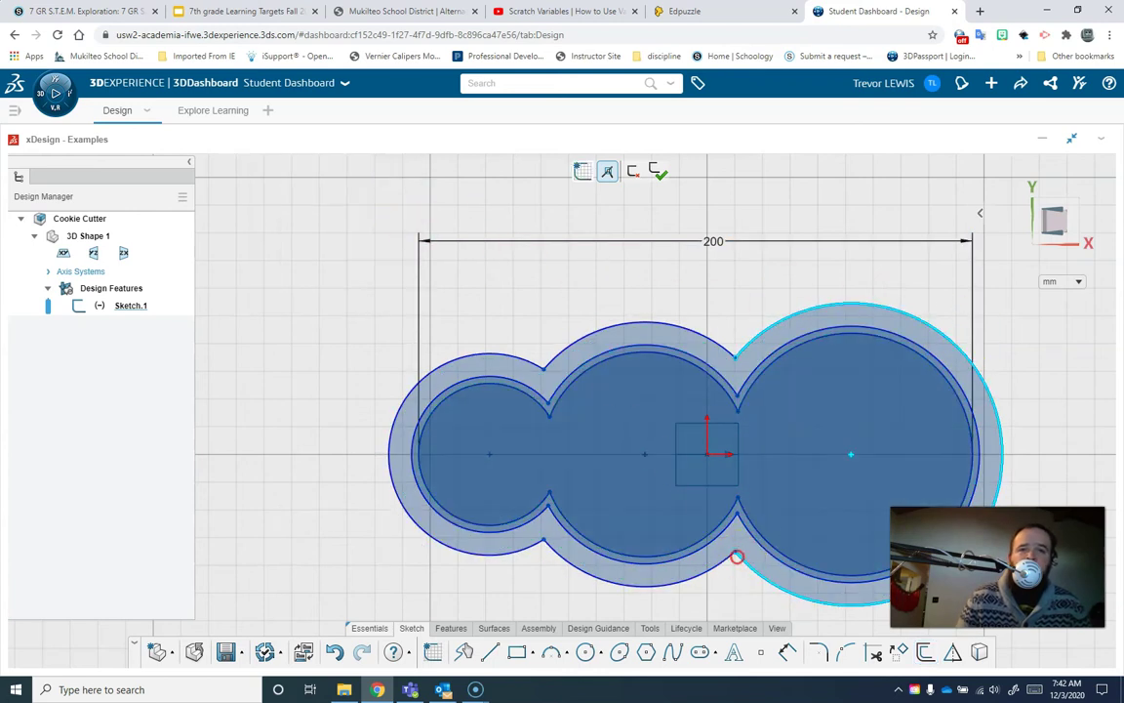
mouse_move(736, 557)
middle_down()
mouse_move(735, 501)
mouse_move(758, 484)
middle_up()
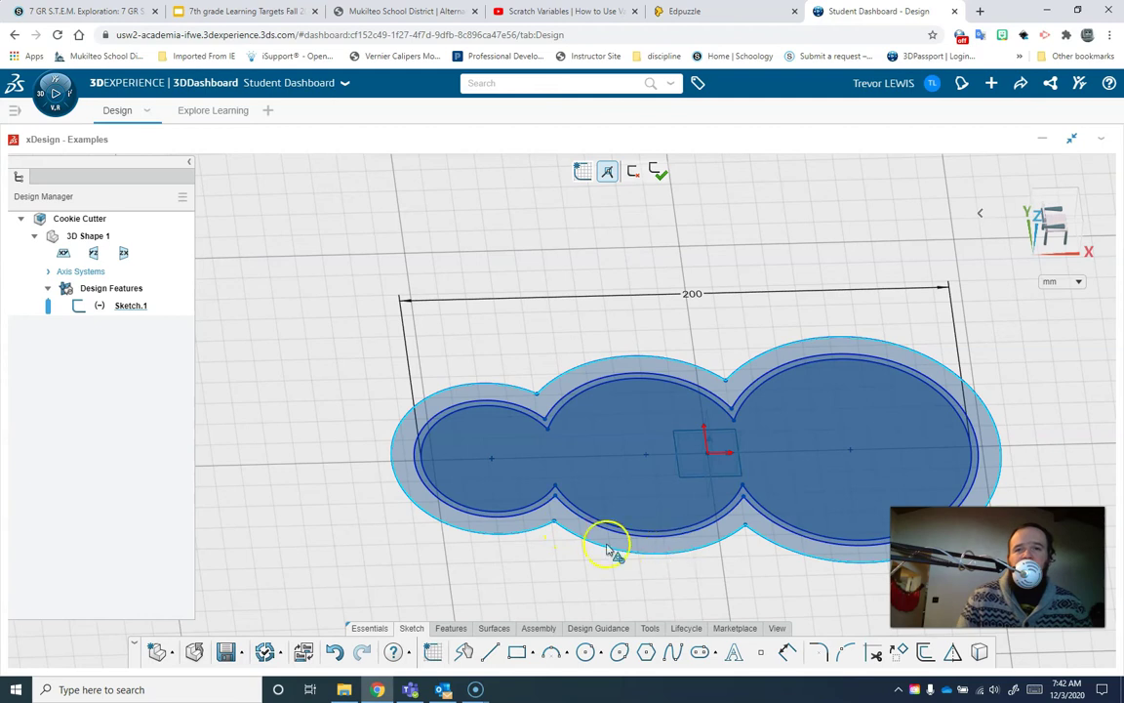
scroll(605, 459, down, 3)
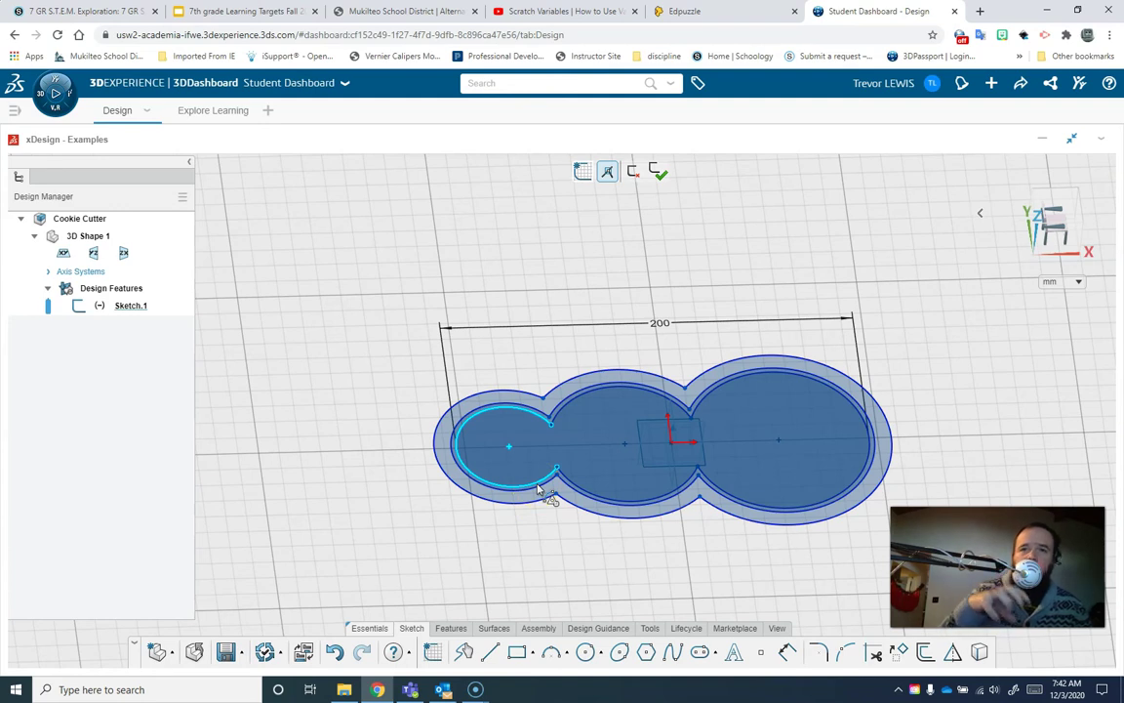
- Select the outer offset outline and the inner snowman profile segments
click(535, 502)
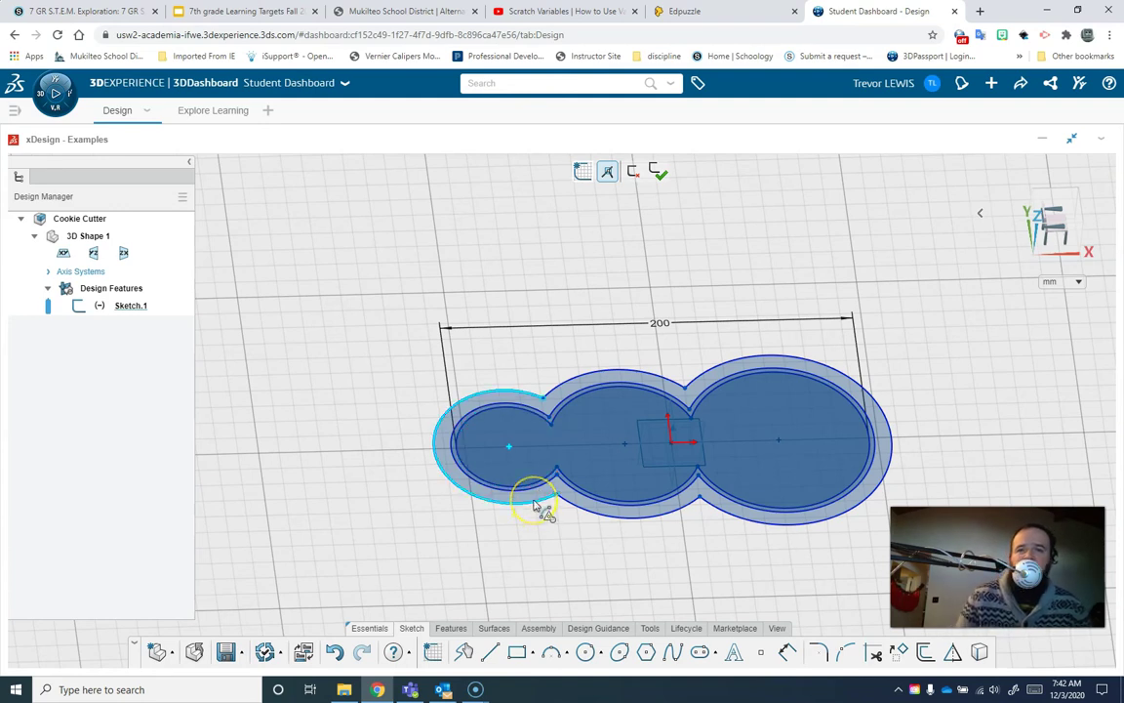
click(602, 484)
click(773, 548)
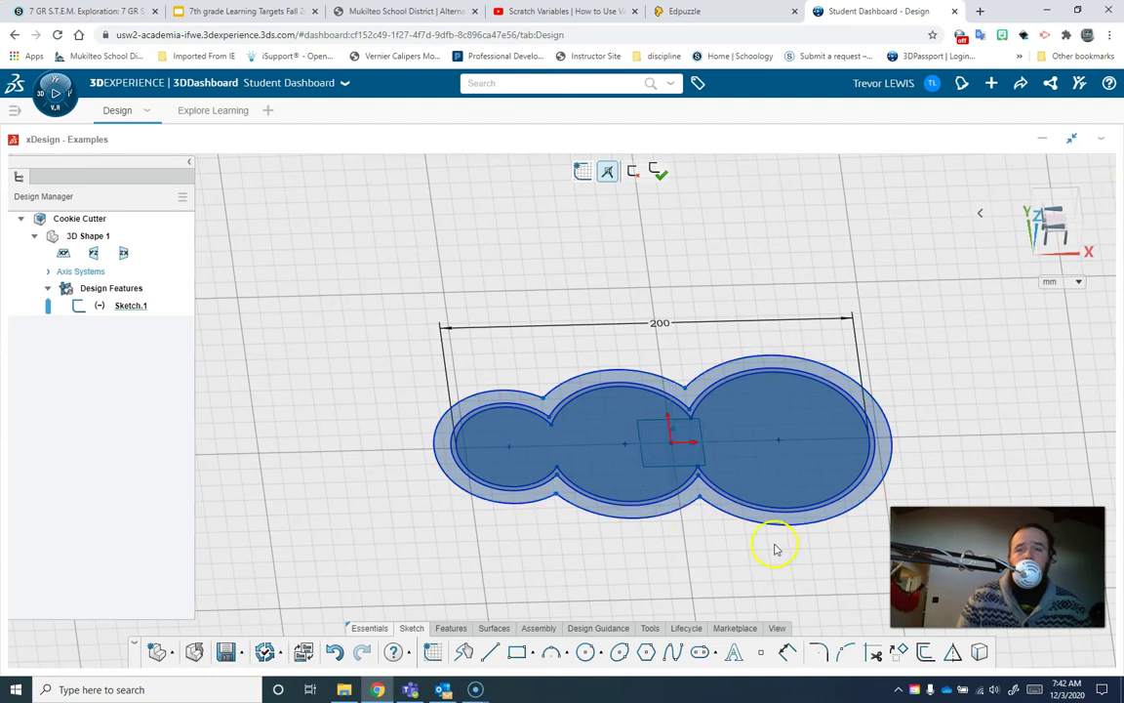
click(514, 535)
click(885, 379)
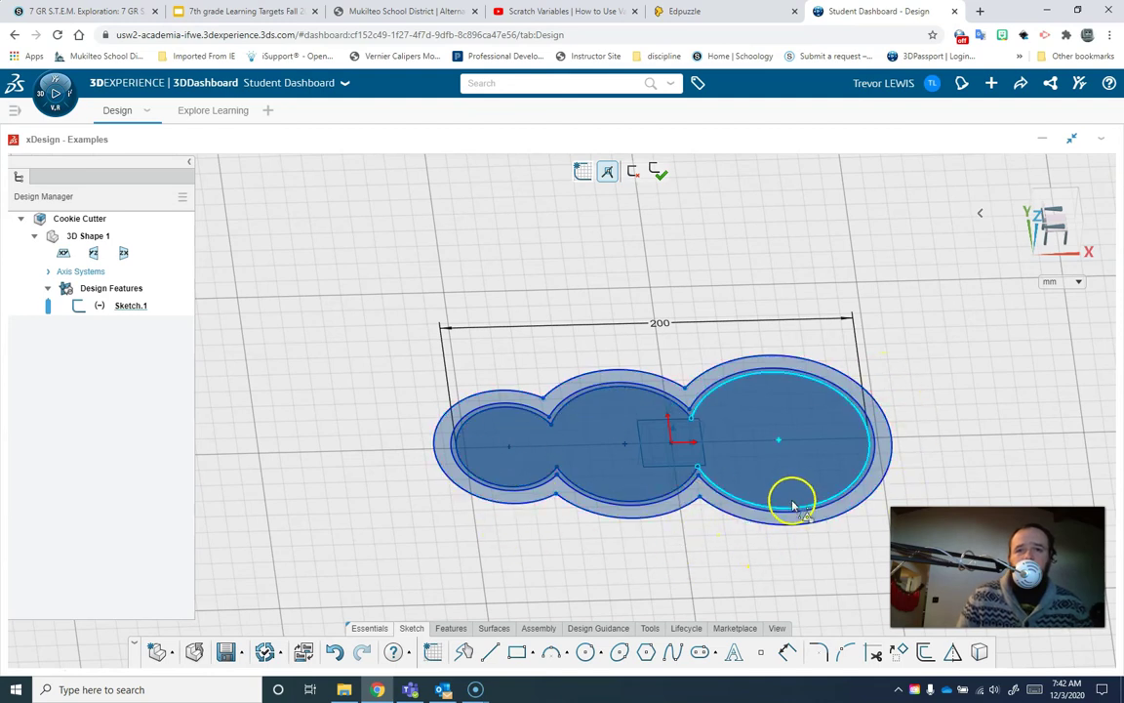
scroll(792, 504, down, 1)
scroll(793, 504, up, 2)
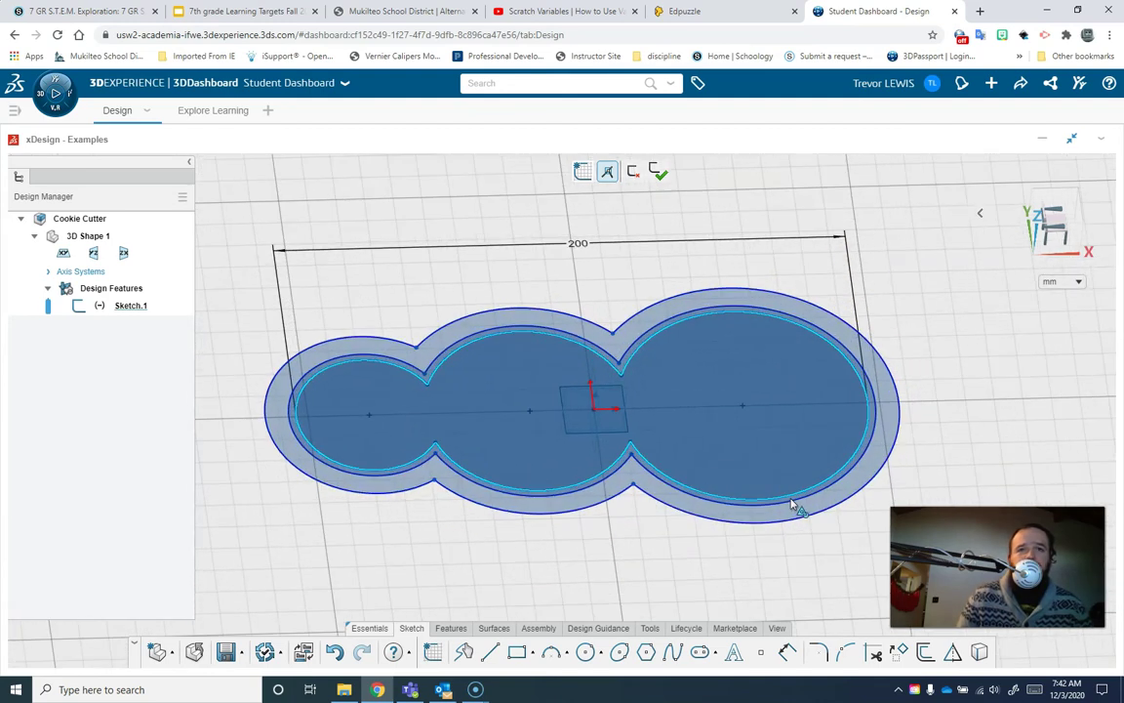
- Exit Sketch.1 and highlight it in the Design Manager
click(522, 557)
click(445, 650)
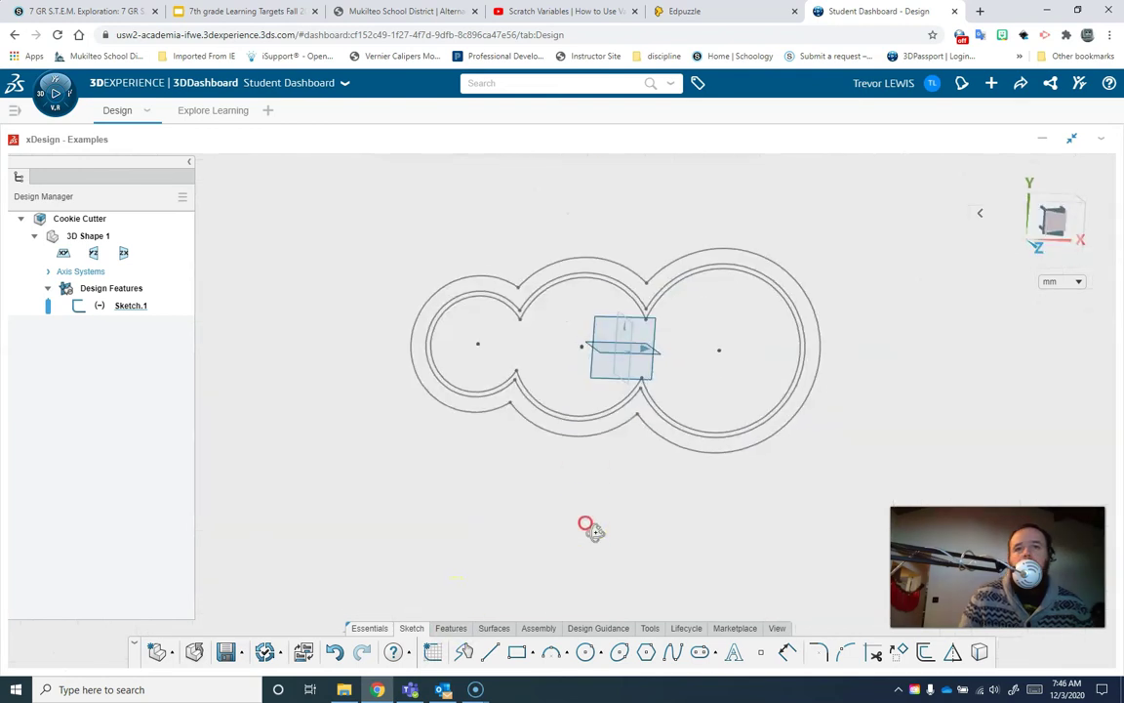
mouse_move(567, 486)
right_down()
mouse_move(533, 416)
mouse_move(569, 415)
mouse_move(571, 427)
mouse_move(632, 387)
mouse_move(620, 394)
mouse_move(680, 472)
mouse_move(660, 457)
right_up()
scroll(622, 396, up, 2)
click(136, 306)
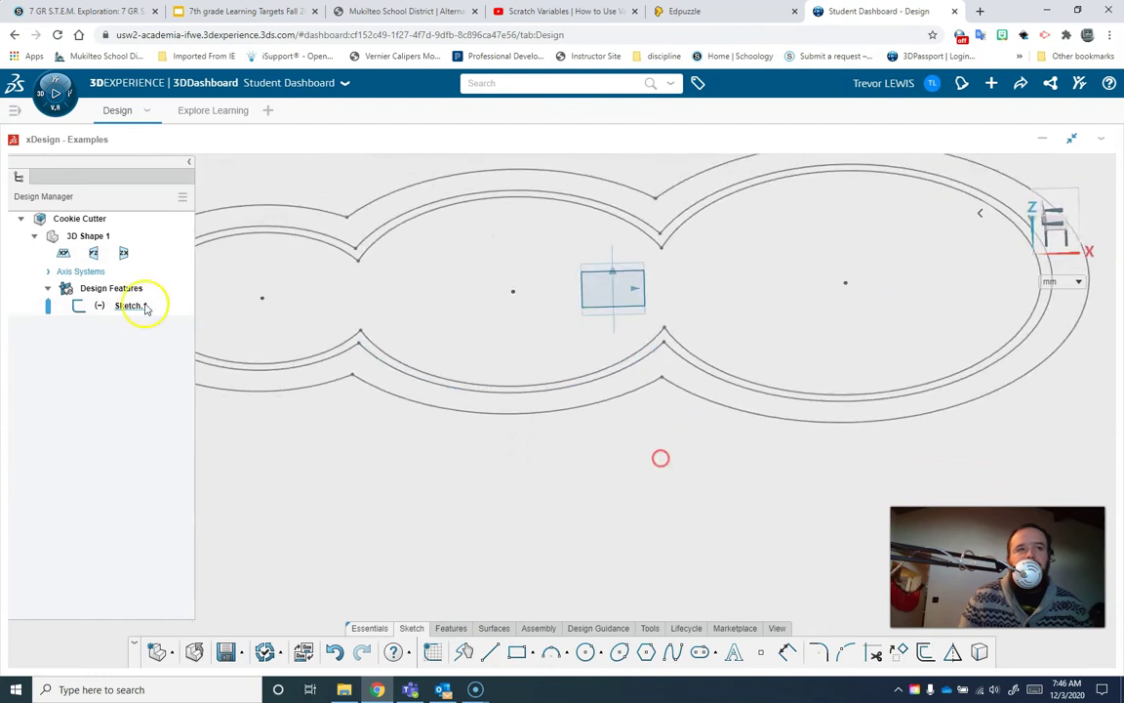
- Extrude Sketch.1 blind about 6.25 mm as the Extrude.2 base flange
click(116, 306)
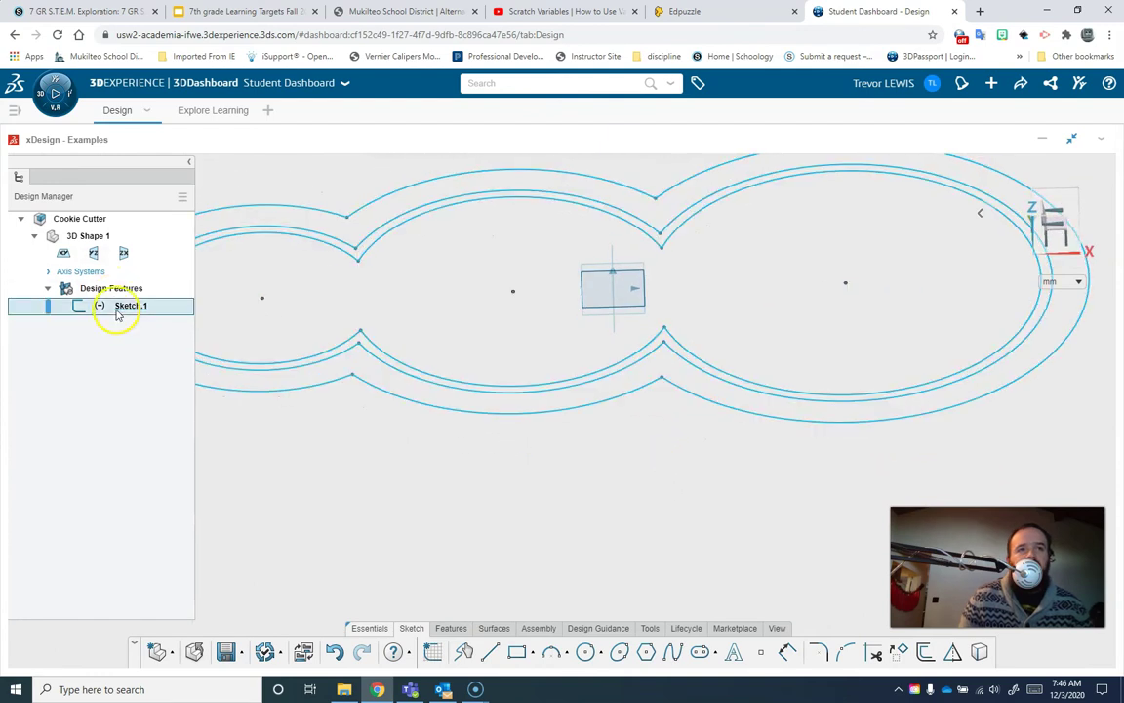
click(452, 629)
click(463, 652)
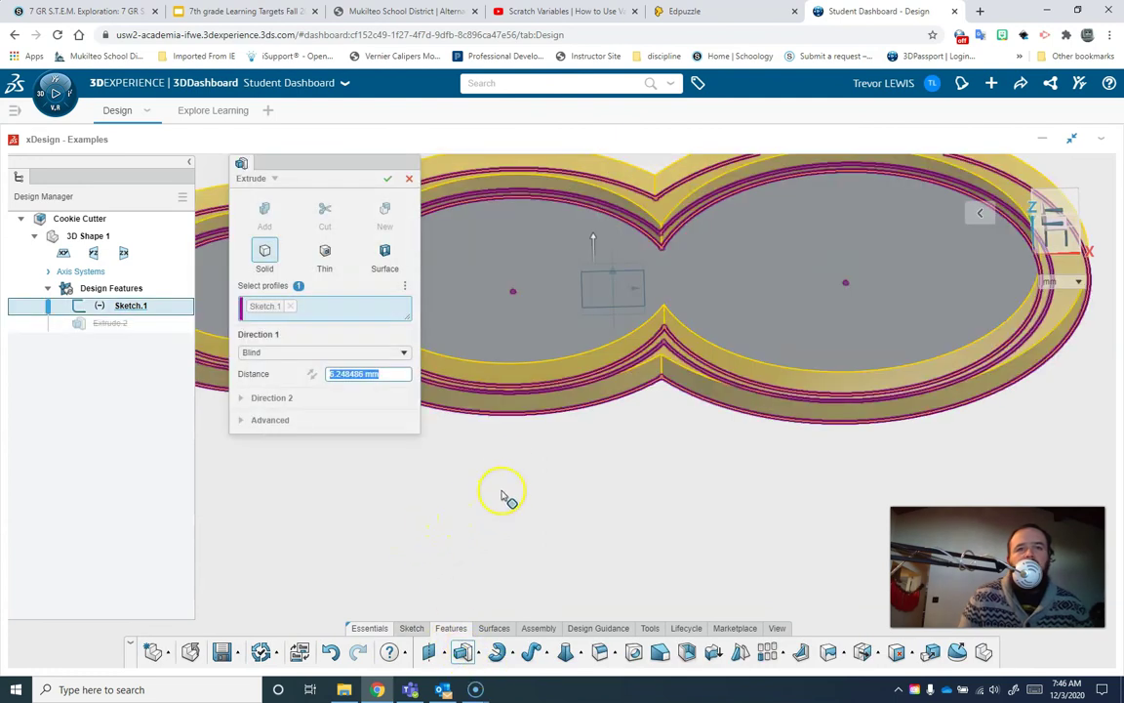
middle_drag(518, 446, 626, 530)
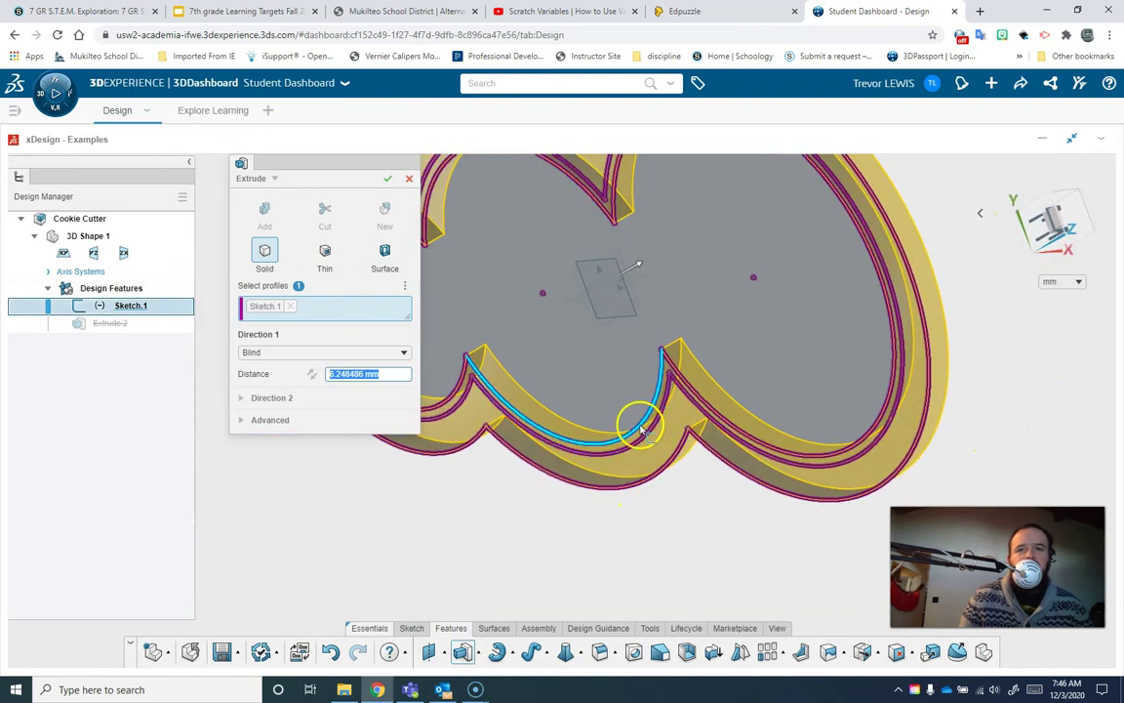
middle_drag(641, 440, 605, 327)
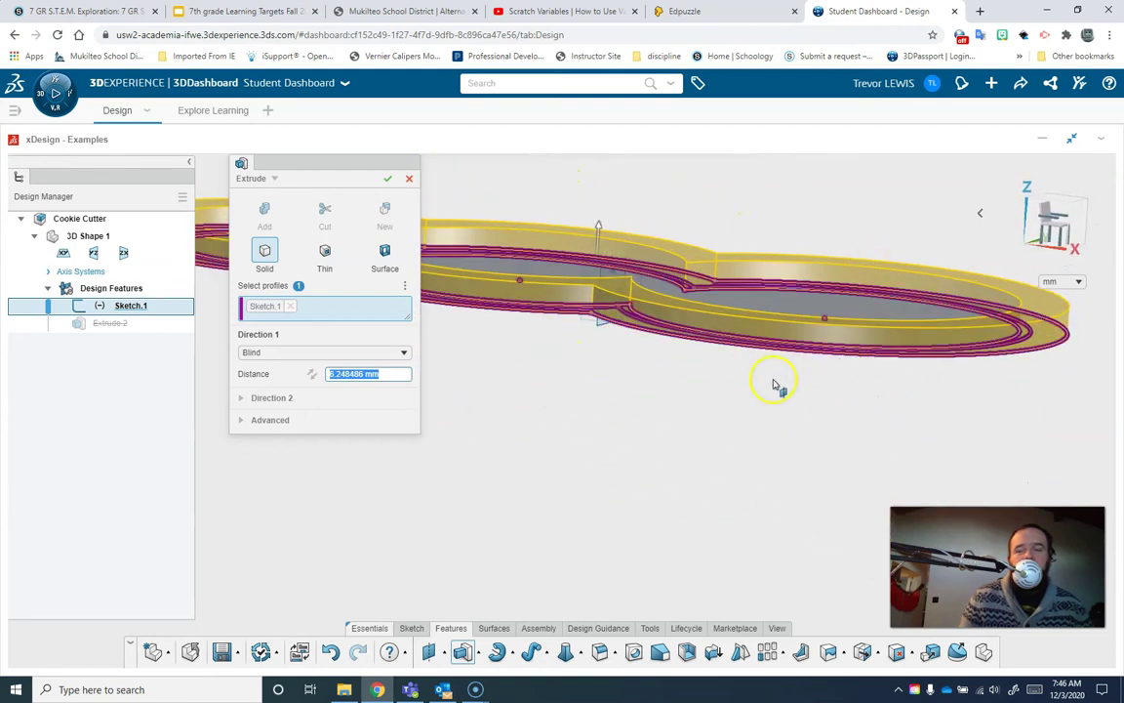
middle_drag(773, 383, 392, 386)
click(386, 182)
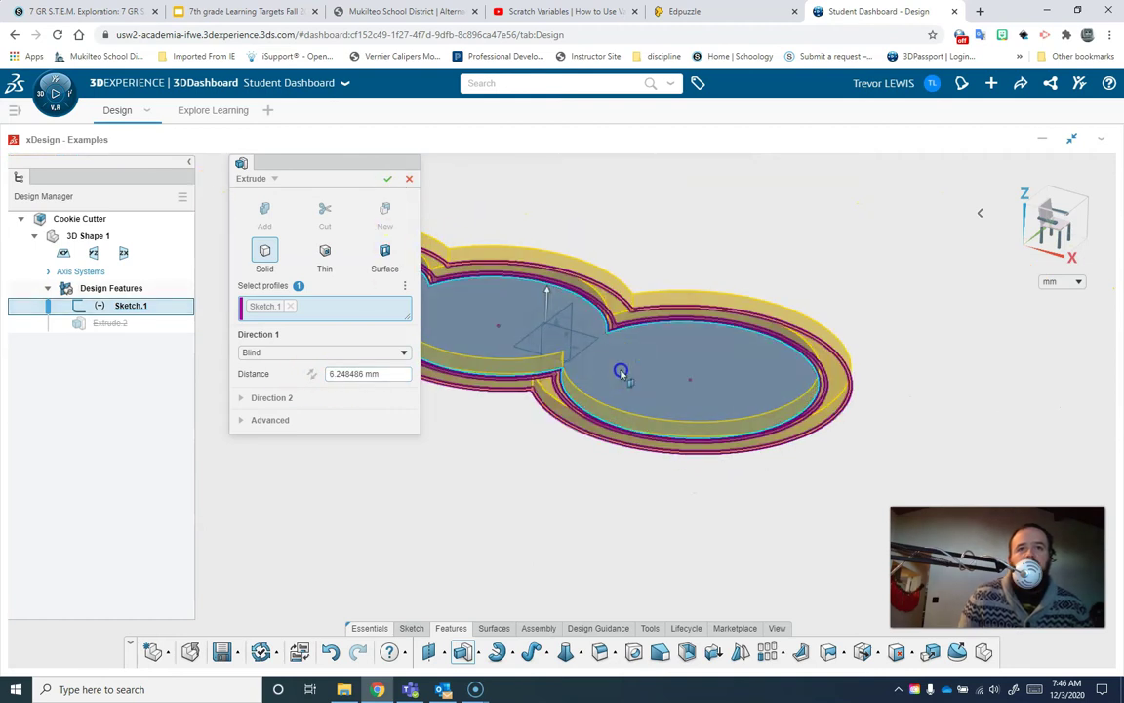
middle_drag(417, 444, 407, 519)
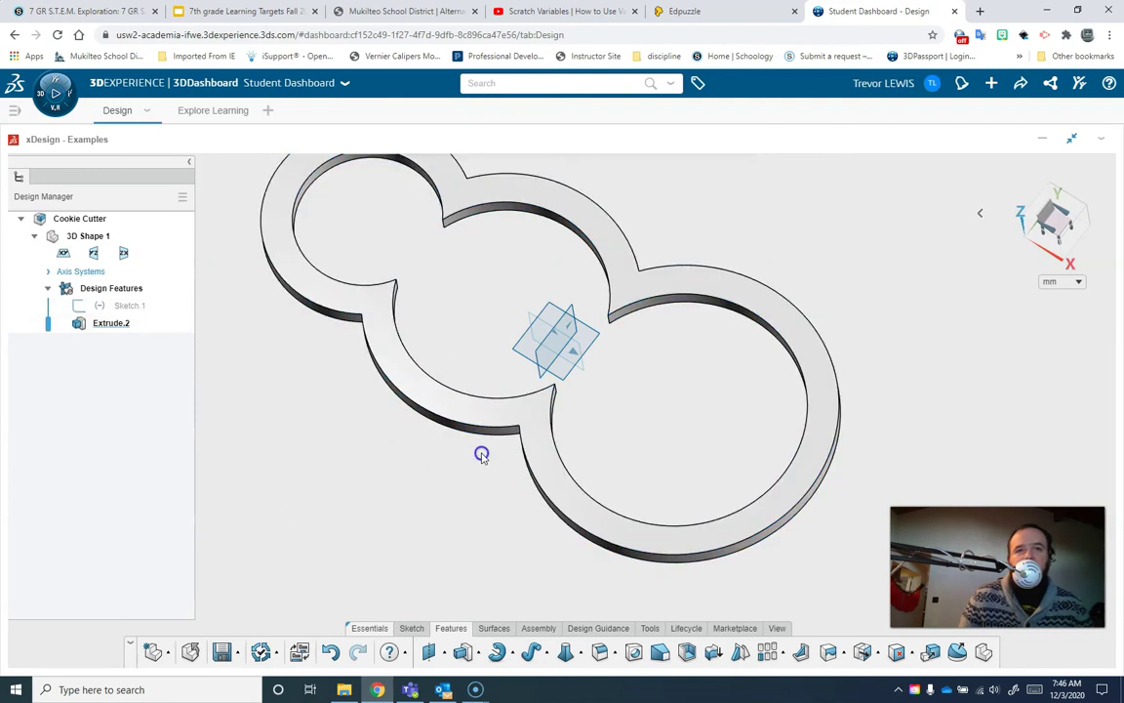
middle_drag(508, 470, 615, 527)
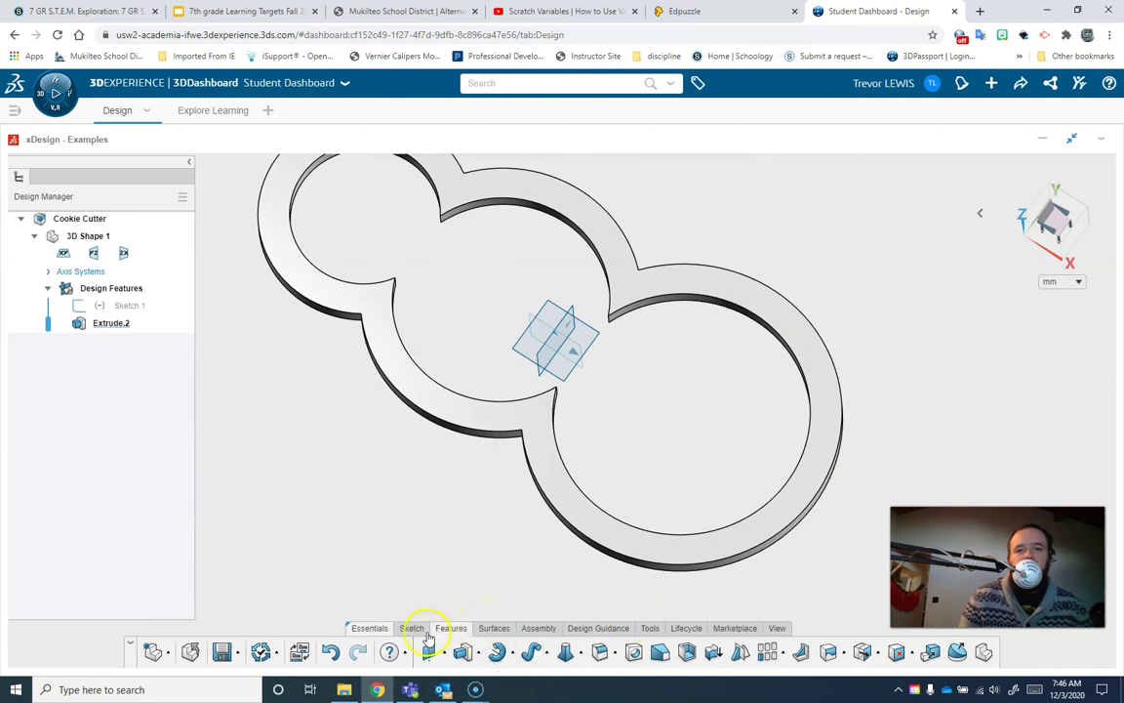
- Create Sketch.2 on the flange's top face
click(834, 654)
scroll(602, 414, up, 5)
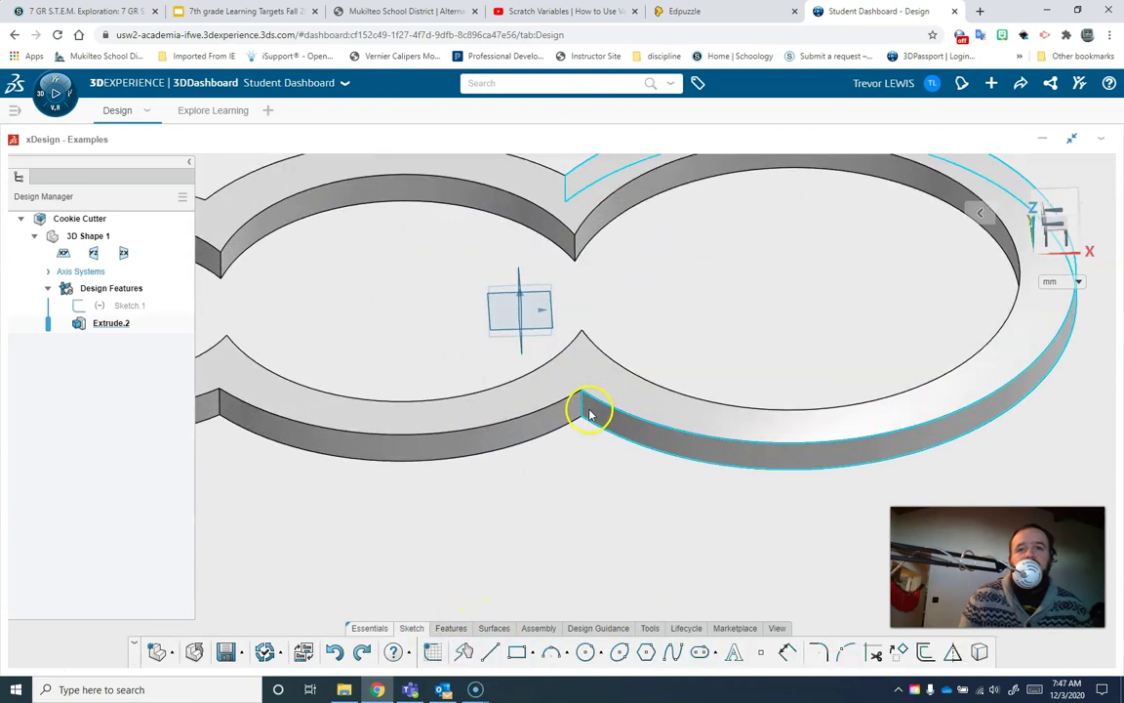
click(429, 654)
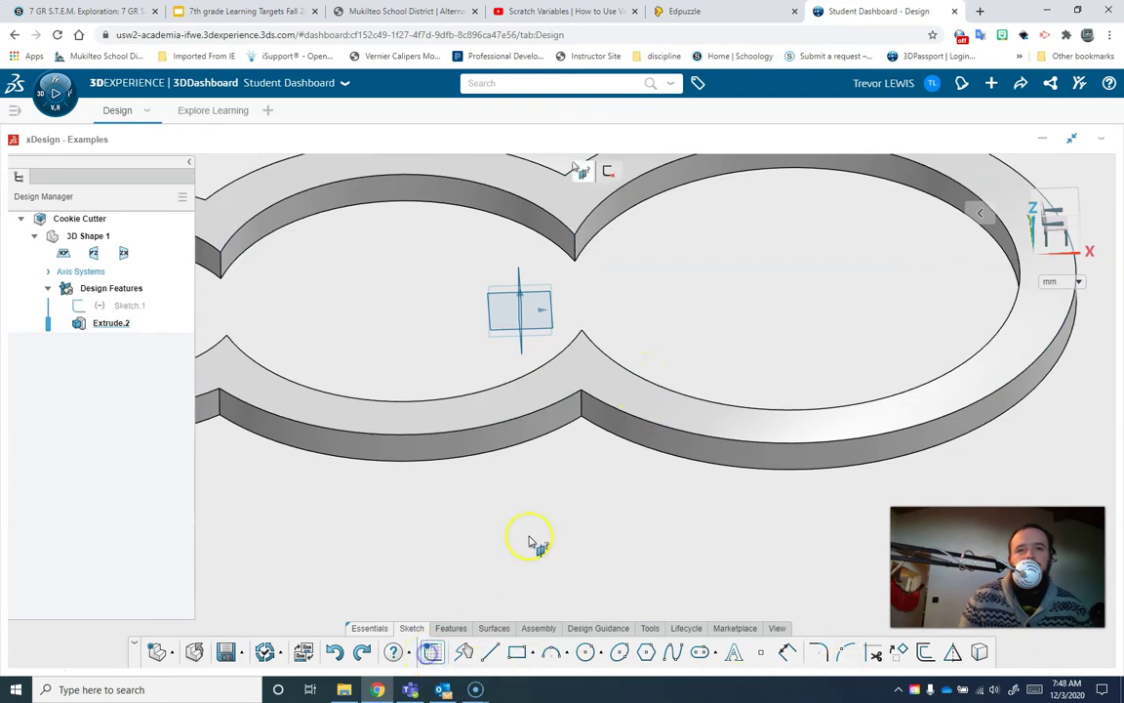
click(552, 378)
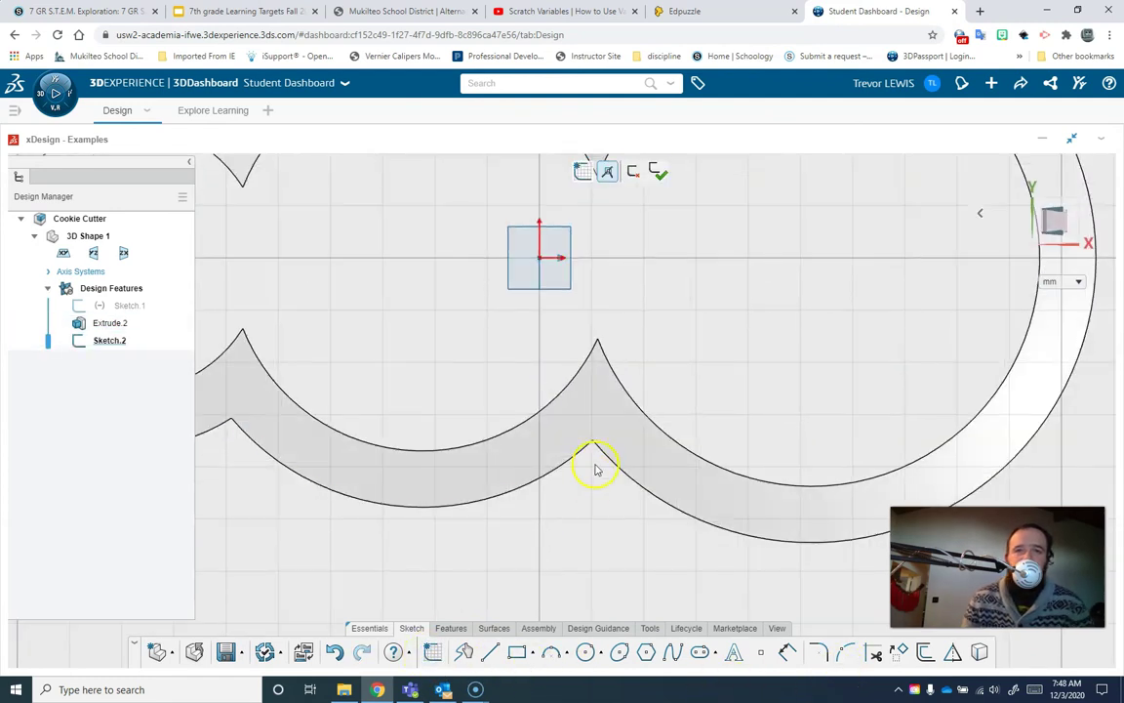
mouse_move(589, 463)
right_down()
mouse_move(611, 395)
mouse_move(626, 393)
right_up()
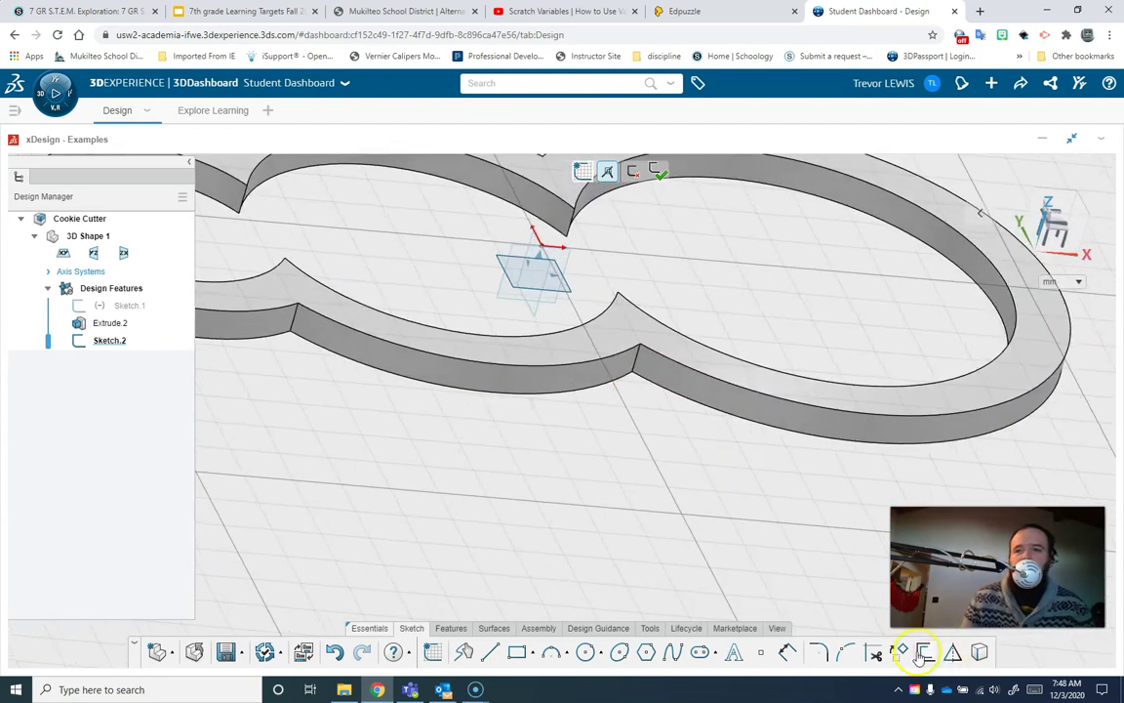
- Offset the top face's edge inward to form a snowman outline inside the ring
click(921, 652)
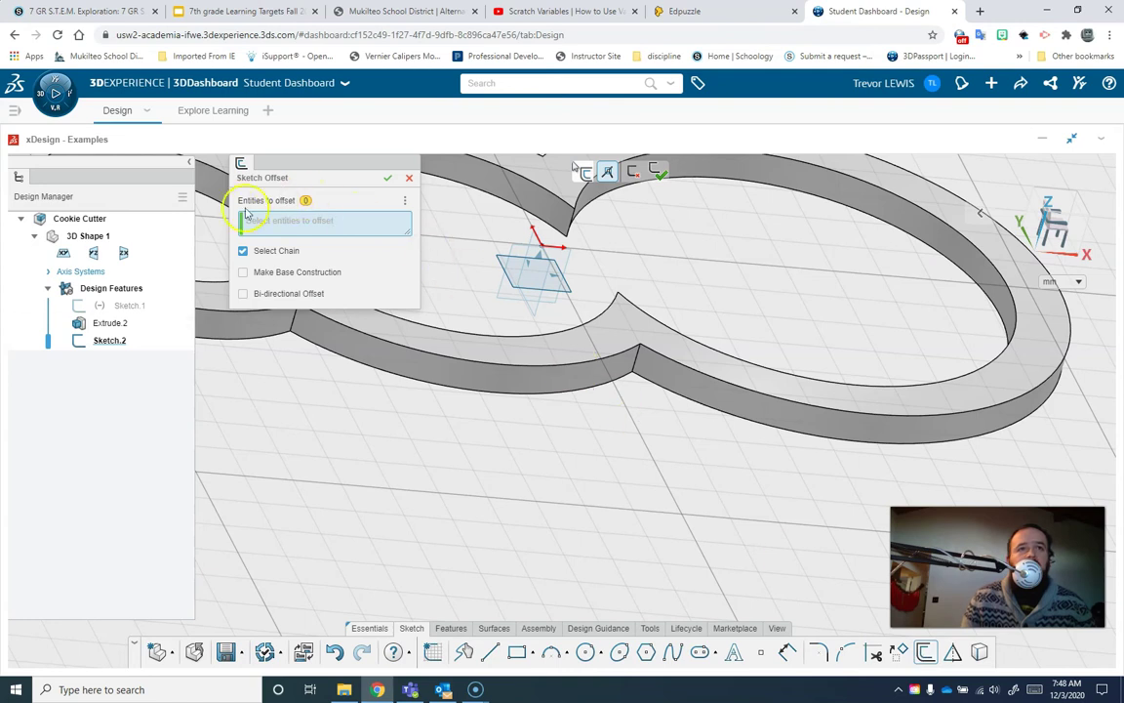
click(551, 357)
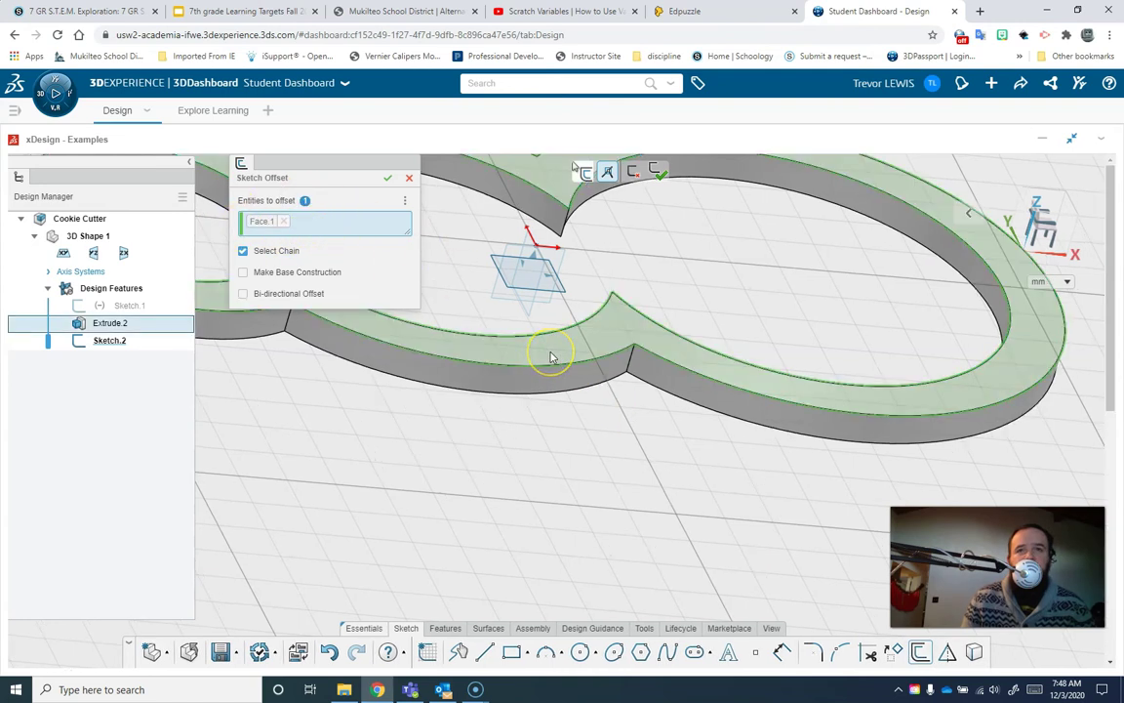
mouse_move(602, 401)
middle_down()
mouse_move(614, 518)
mouse_move(592, 513)
mouse_move(582, 523)
mouse_move(602, 524)
mouse_move(584, 529)
middle_up()
drag(585, 562, 569, 480)
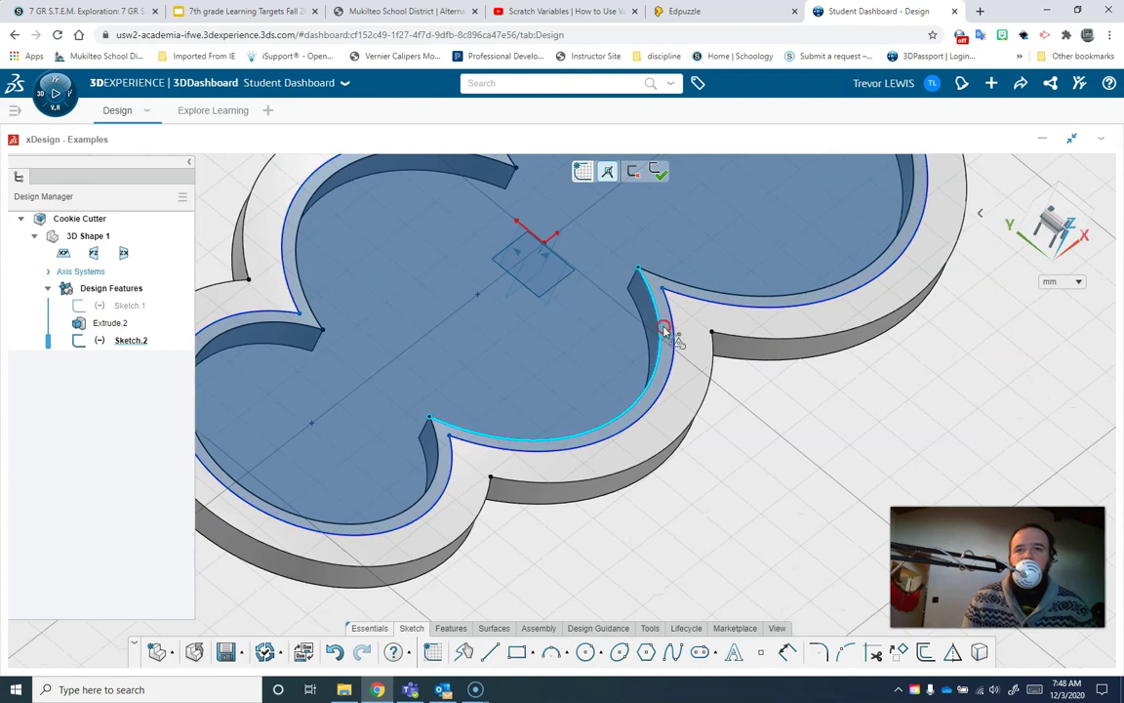
drag(666, 337, 659, 368)
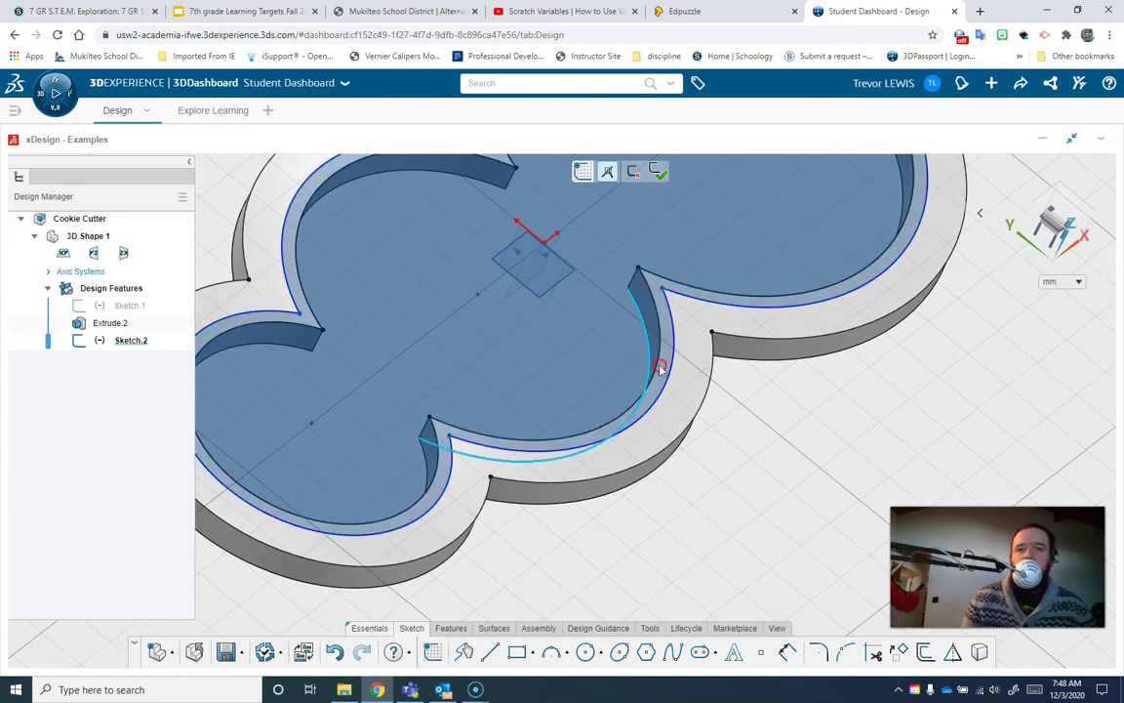
mouse_move(719, 447)
middle_down()
mouse_move(625, 561)
mouse_move(564, 607)
mouse_move(408, 410)
mouse_move(570, 376)
mouse_move(407, 421)
mouse_move(403, 395)
mouse_move(477, 416)
mouse_move(462, 416)
middle_up()
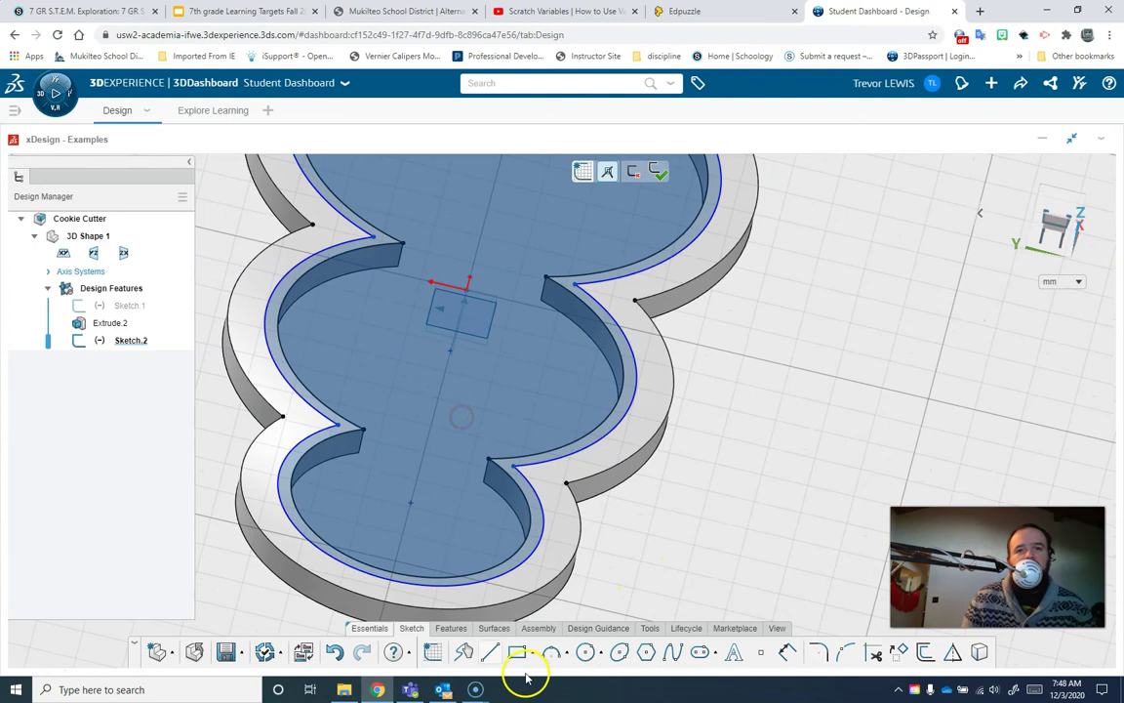
- Extrude Sketch.2 upward about 39.409 mm with Add as the Extrude.3 wall
click(452, 629)
click(464, 652)
click(483, 564)
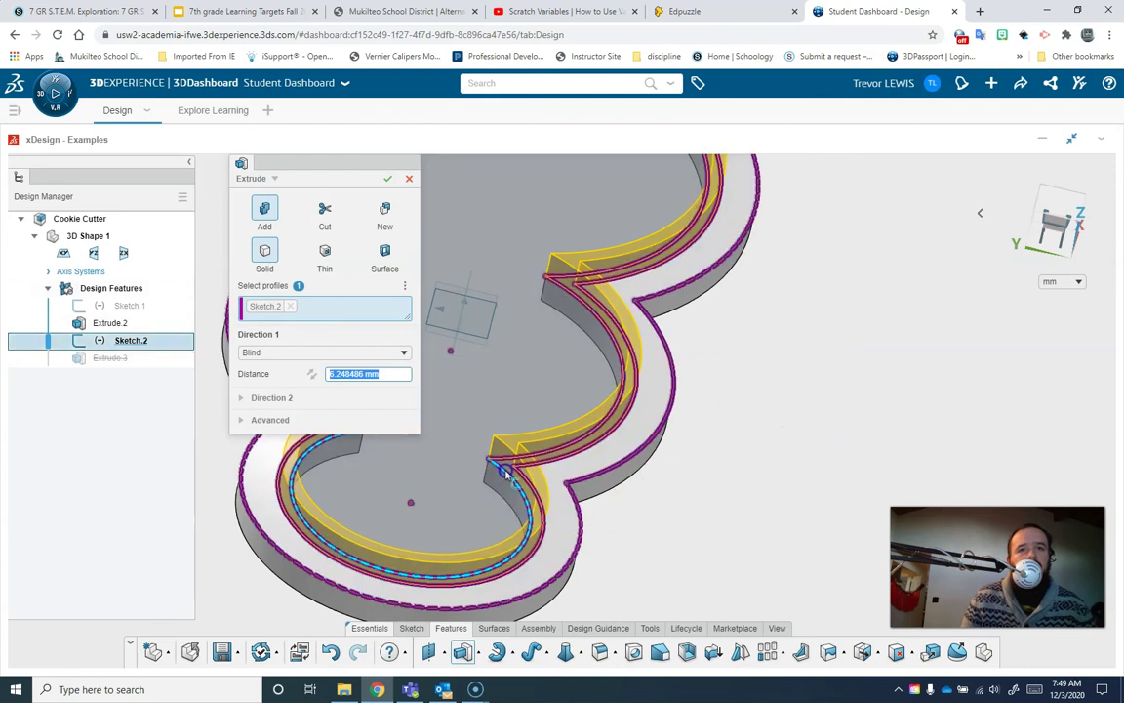
middle_drag(687, 461, 441, 402)
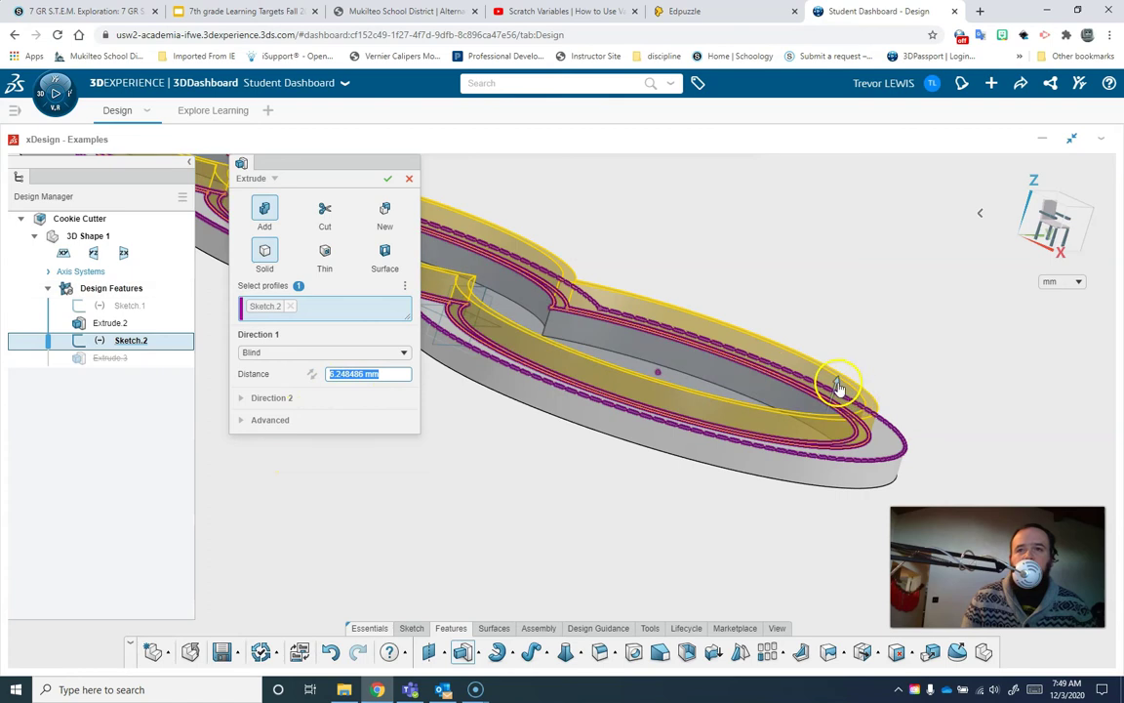
drag(838, 388, 890, 238)
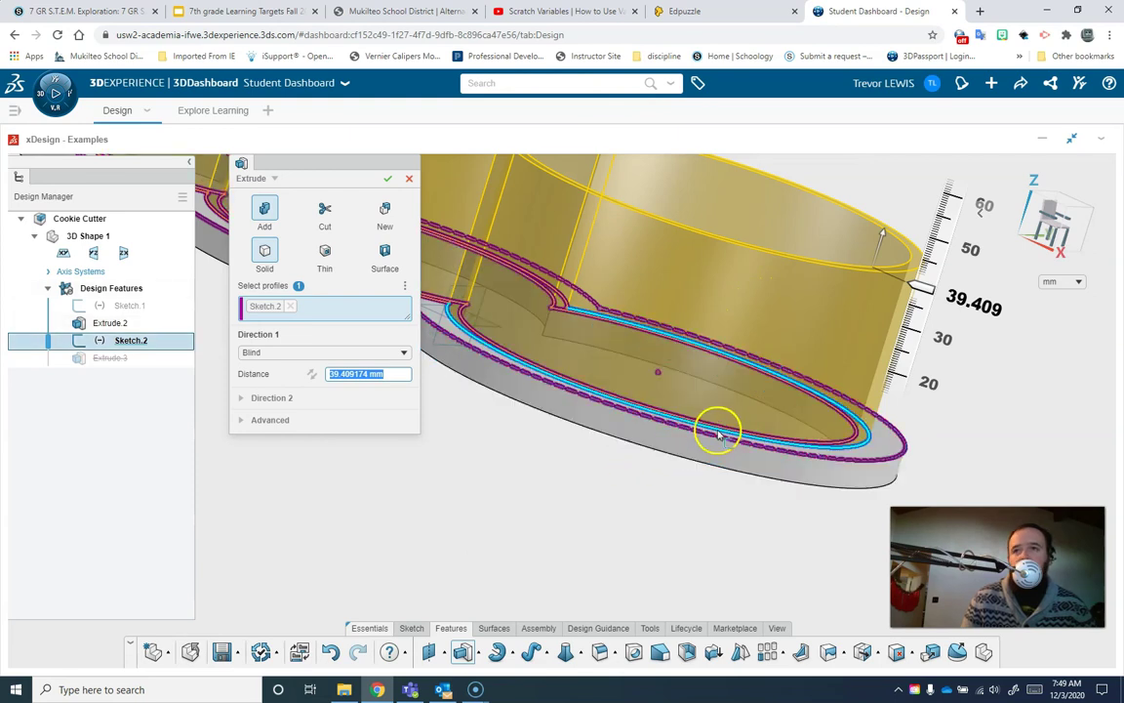
scroll(712, 430, down, 5)
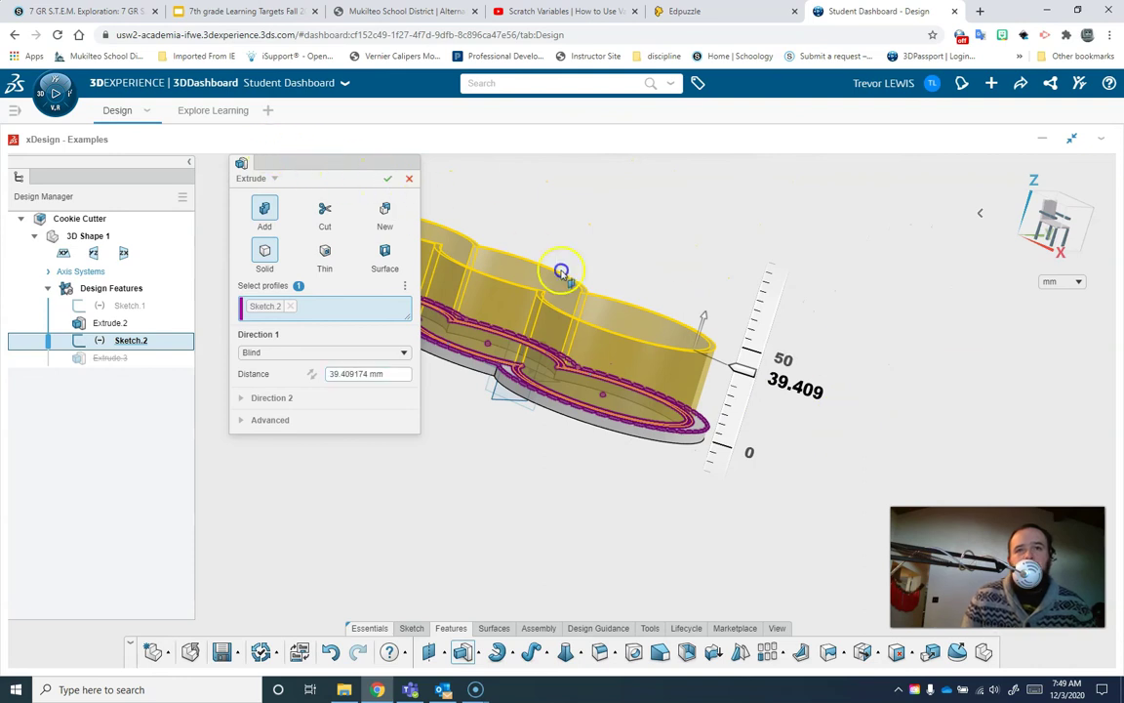
key(Return)
right_drag(813, 372, 752, 385)
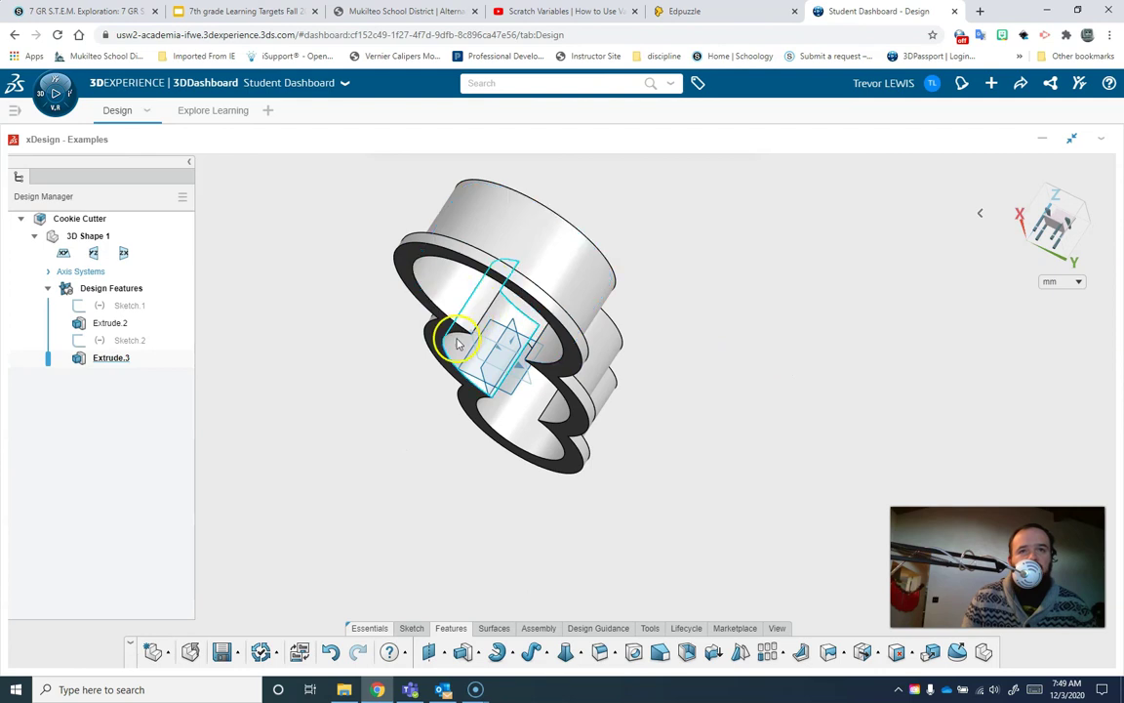
right_drag(528, 400, 851, 358)
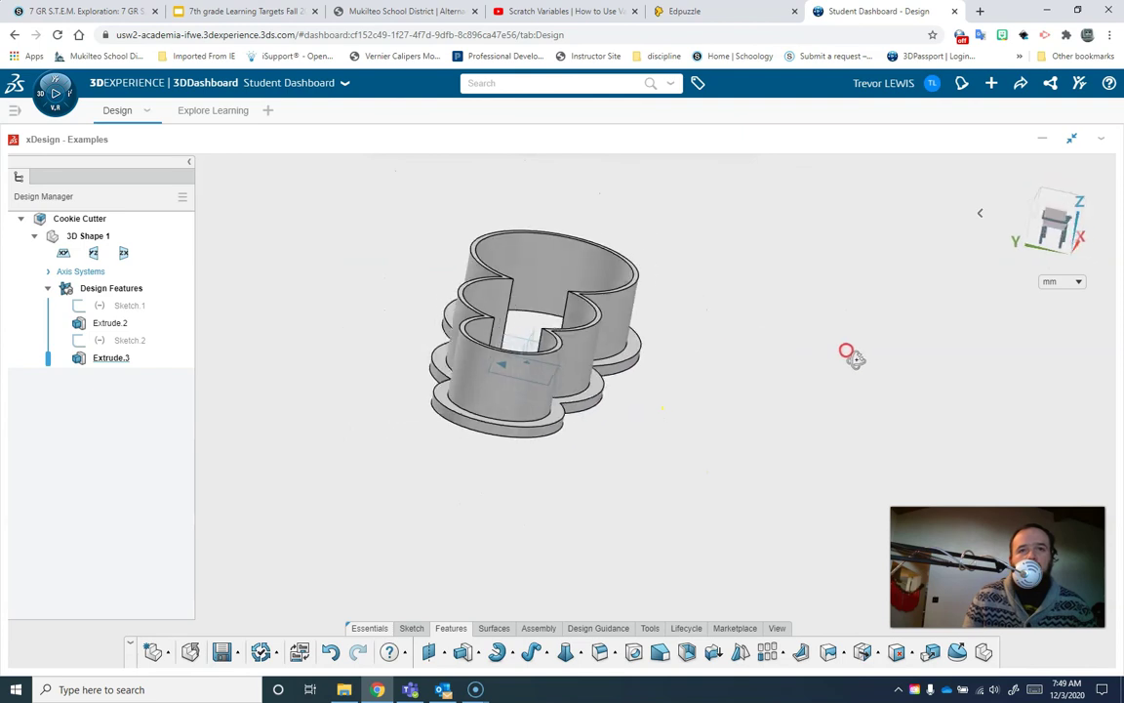
mouse_move(514, 451)
right_down()
mouse_move(647, 477)
mouse_move(829, 431)
mouse_move(620, 334)
mouse_move(542, 517)
mouse_move(507, 562)
right_up()
click(414, 629)
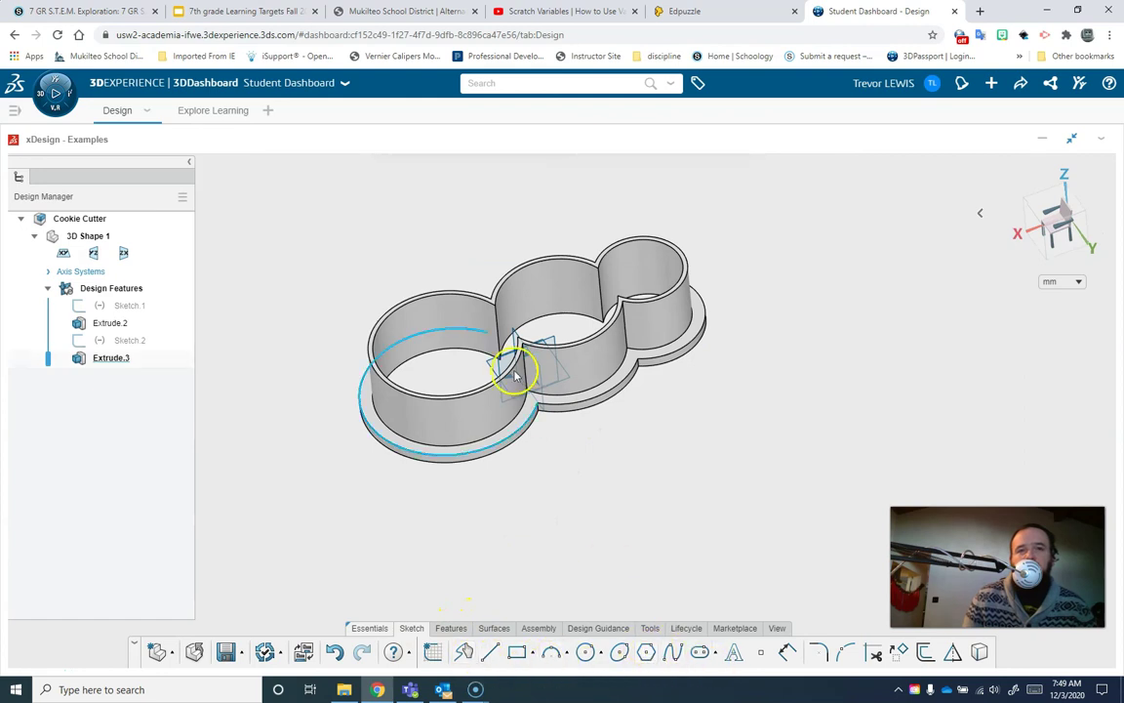
right_drag(514, 375, 520, 476)
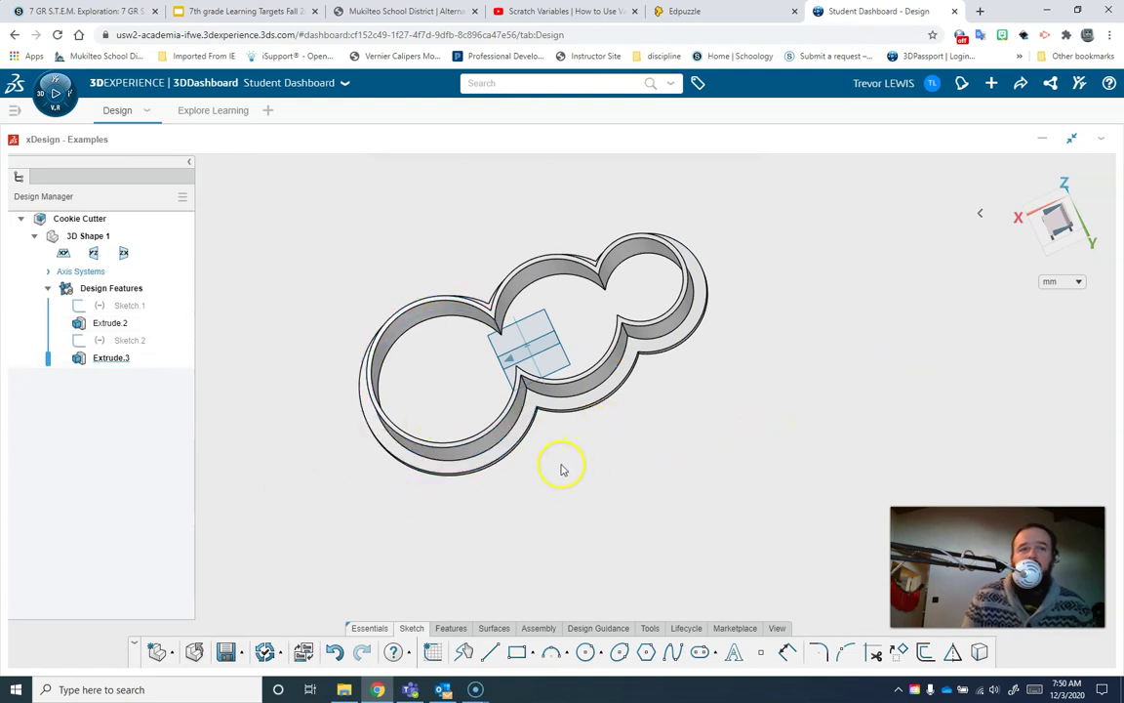
middle_drag(562, 470, 614, 430)
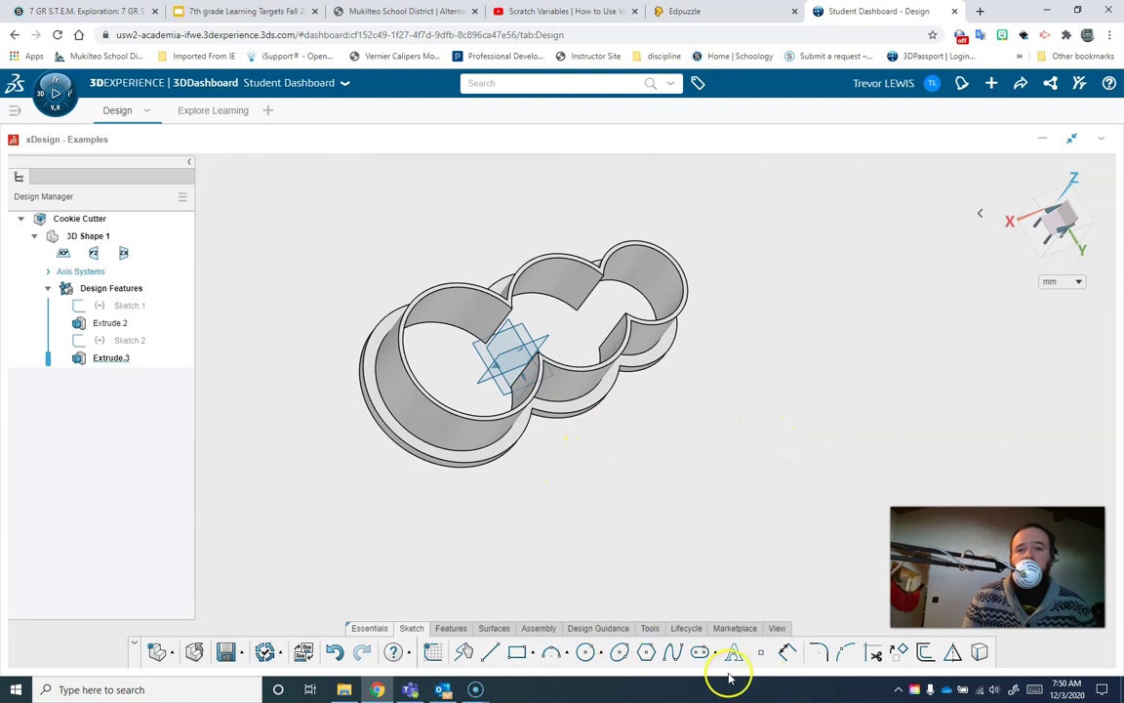